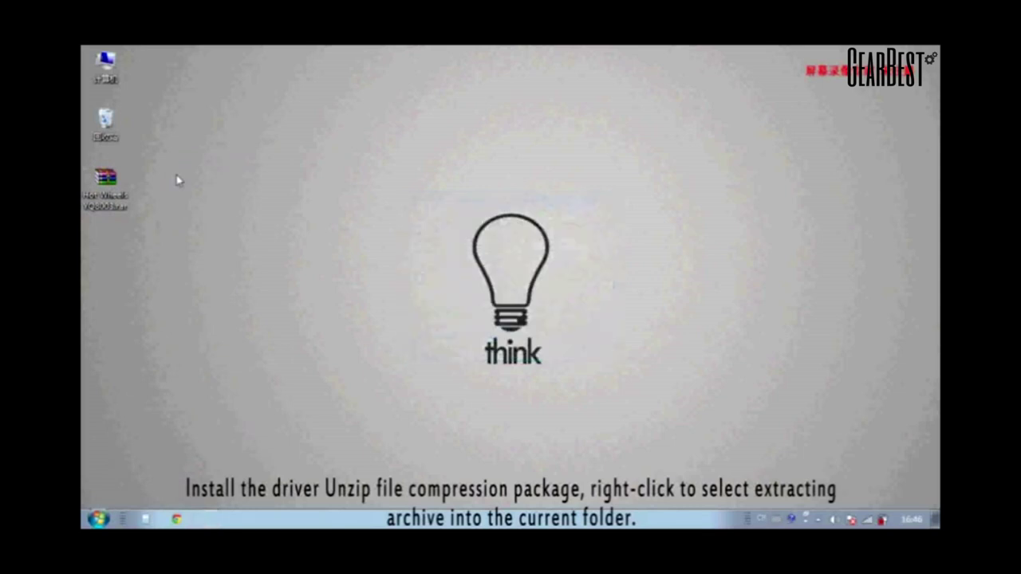
# - Open the Hot Wheels YQ8003 folder and install the PL-2303 USB-to-Serial driver from The driver.exe, completing the wizard
pyautogui.doubleClick(104, 249)
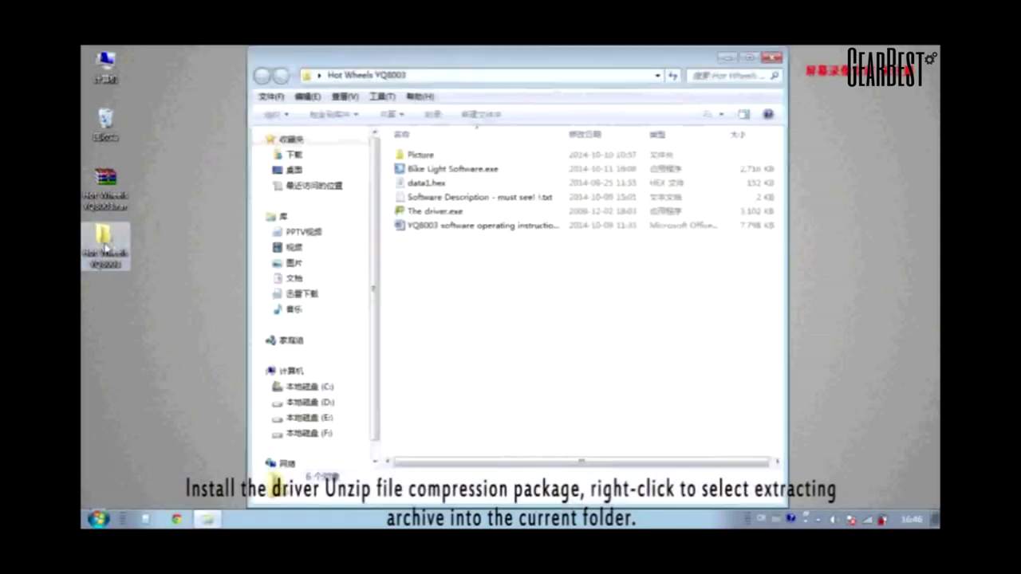
pyautogui.click(481, 213)
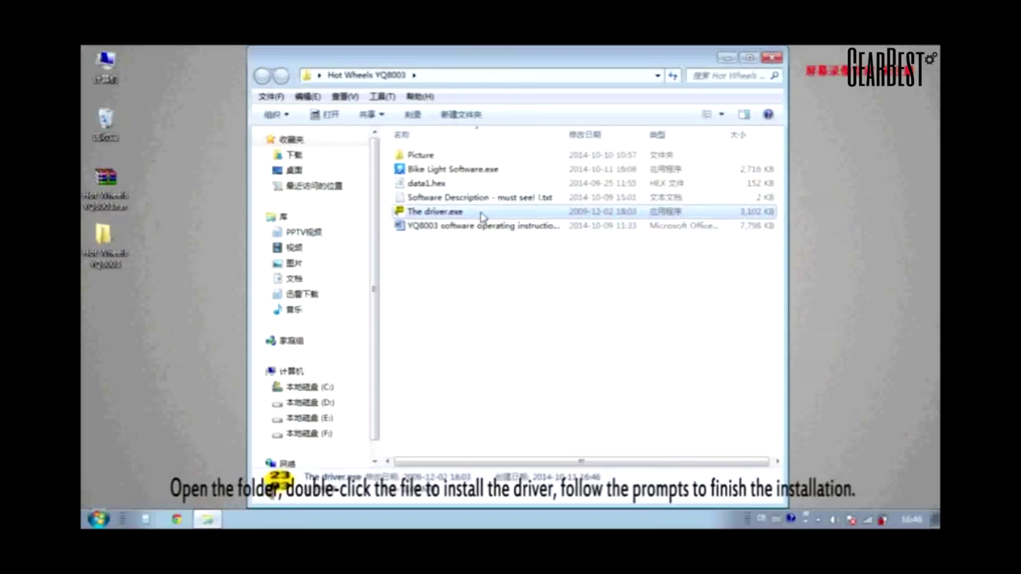
pyautogui.doubleClick(481, 213)
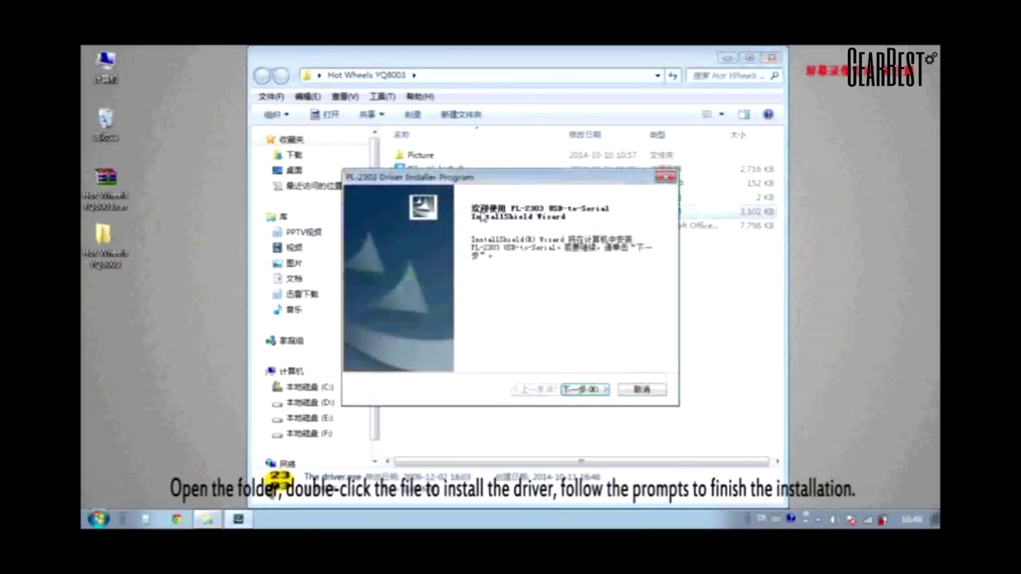
pyautogui.click(585, 389)
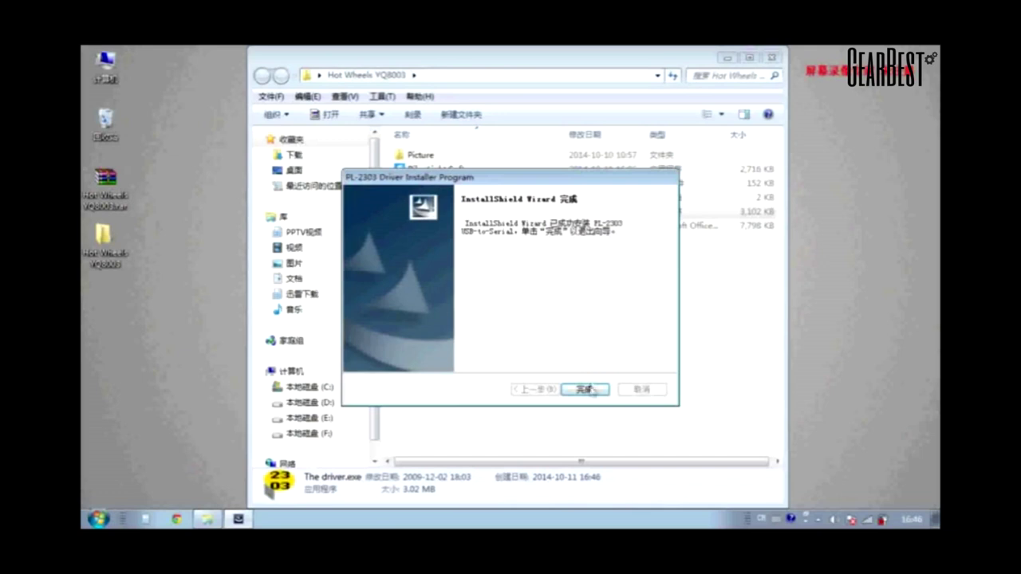
pyautogui.click(589, 391)
pyautogui.click(587, 390)
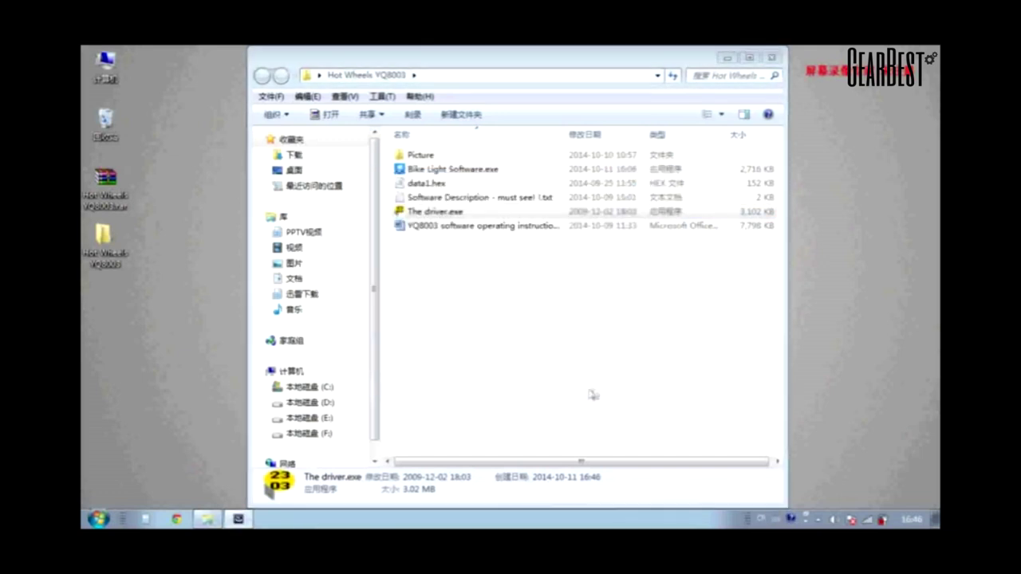
# - Disconnect the computer from the TP-LINK_65C0 wireless network
pyautogui.click(867, 520)
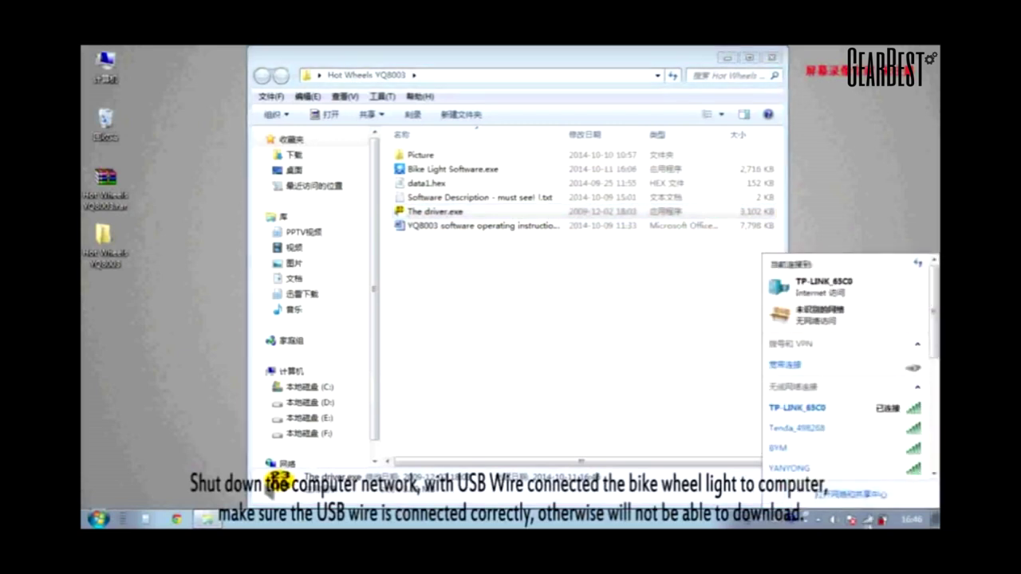
pyautogui.click(889, 413)
pyautogui.click(898, 431)
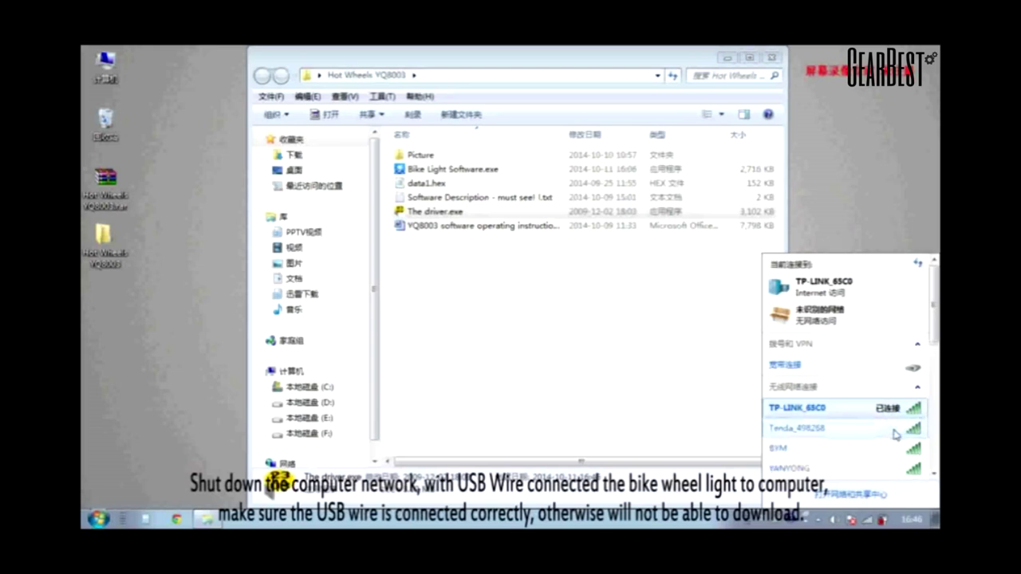
pyautogui.click(888, 229)
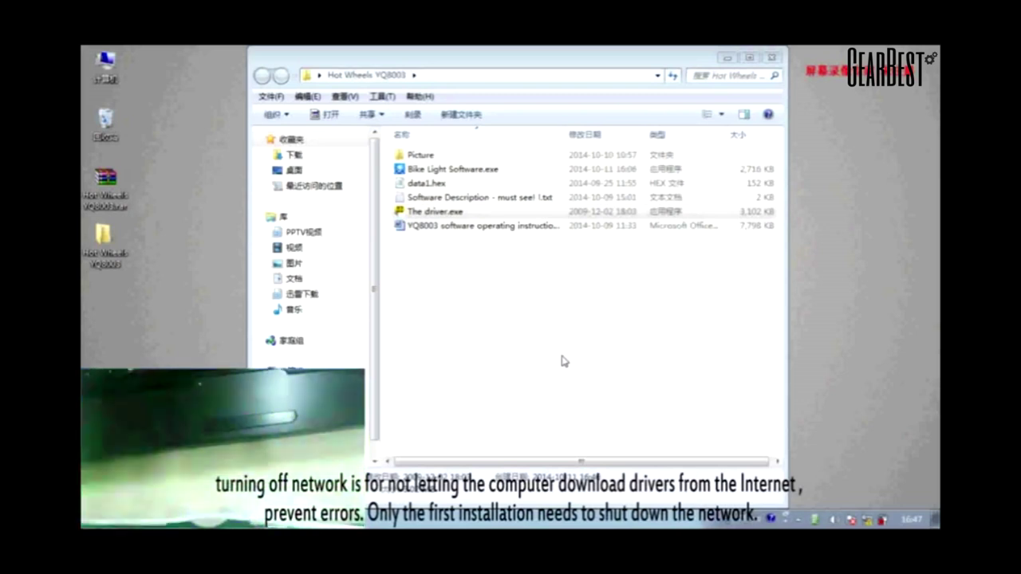
# - Check the driver installation status of the connected USB wheel light and close the report
pyautogui.click(815, 520)
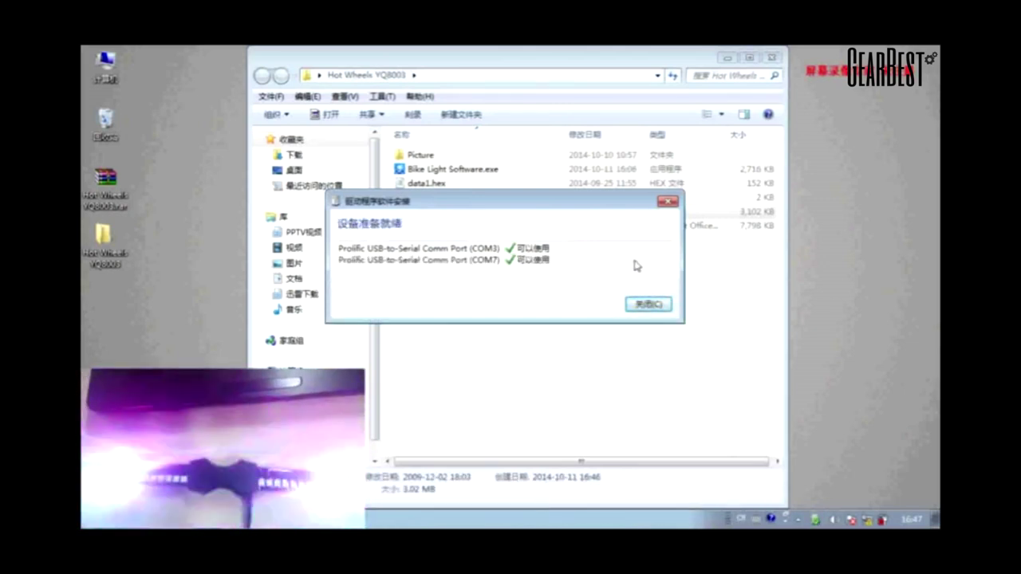
pyautogui.click(647, 304)
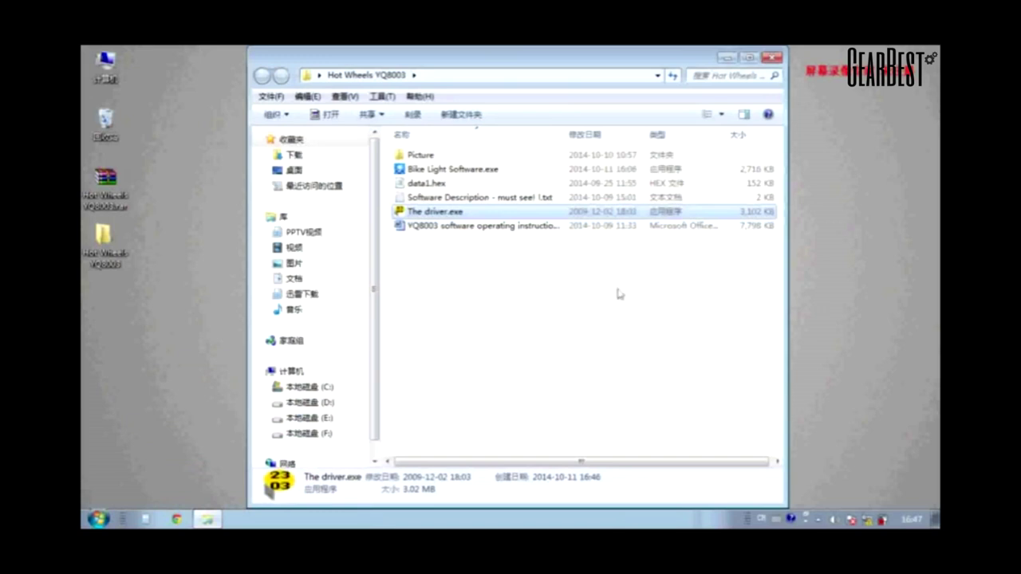
# - Run Bike Light Software.exe once to generate its support files, and close it again
pyautogui.click(457, 173)
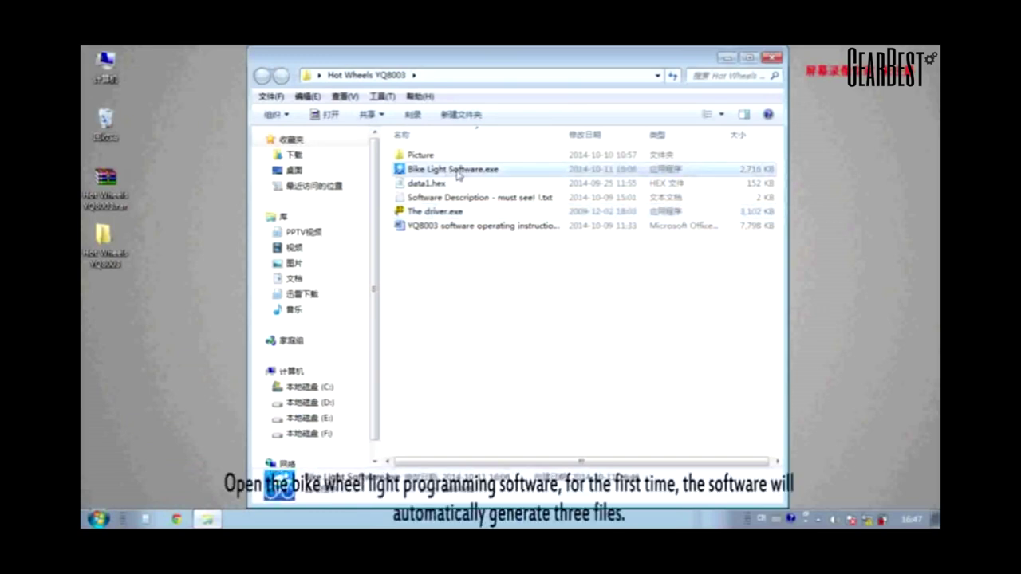
pyautogui.doubleClick(459, 174)
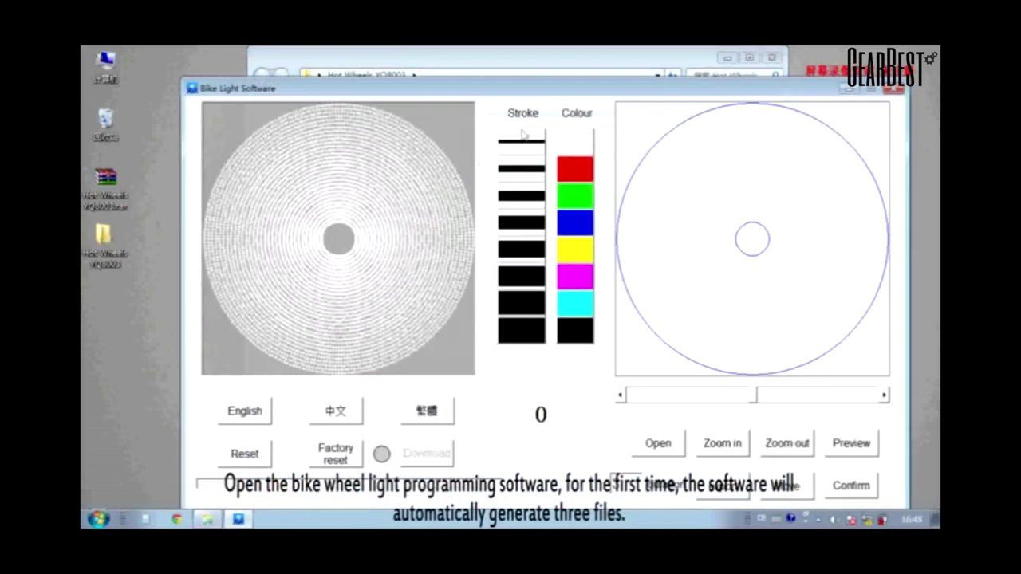
pyautogui.click(884, 88)
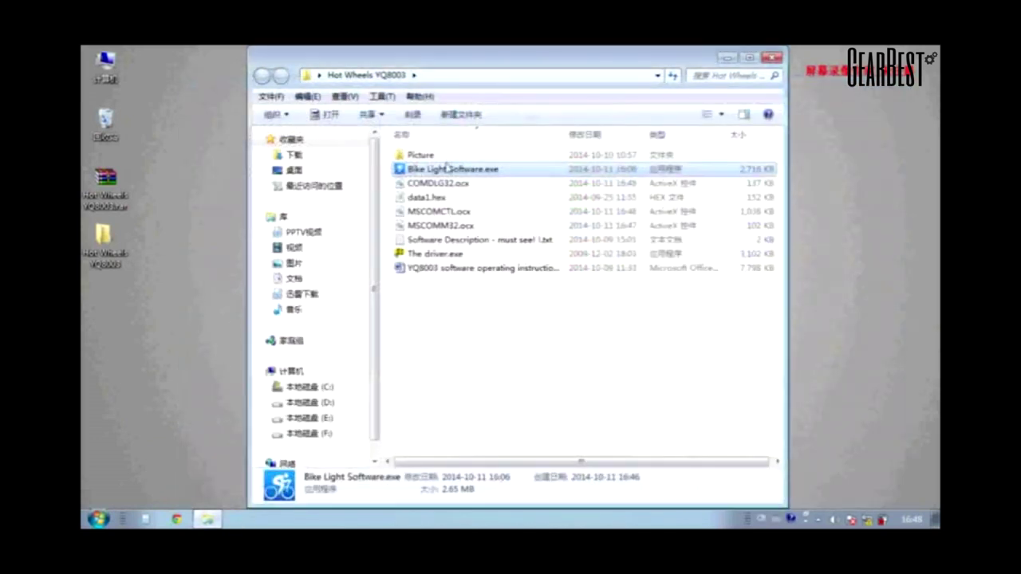
# - Create a desktop shortcut for Bike Light Software.exe and close the folder window
pyautogui.rightClick(440, 173)
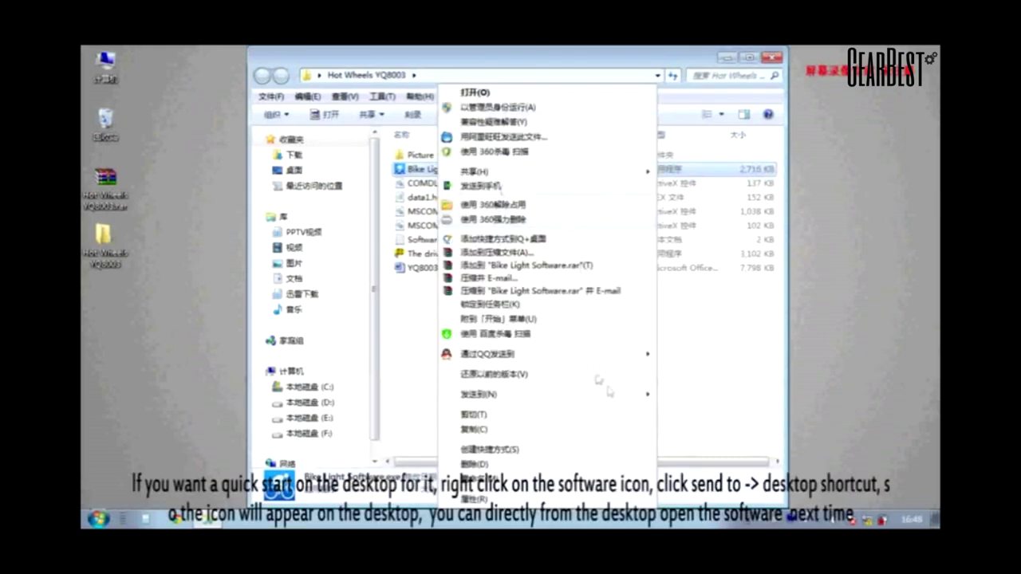
pyautogui.moveTo(626, 396)
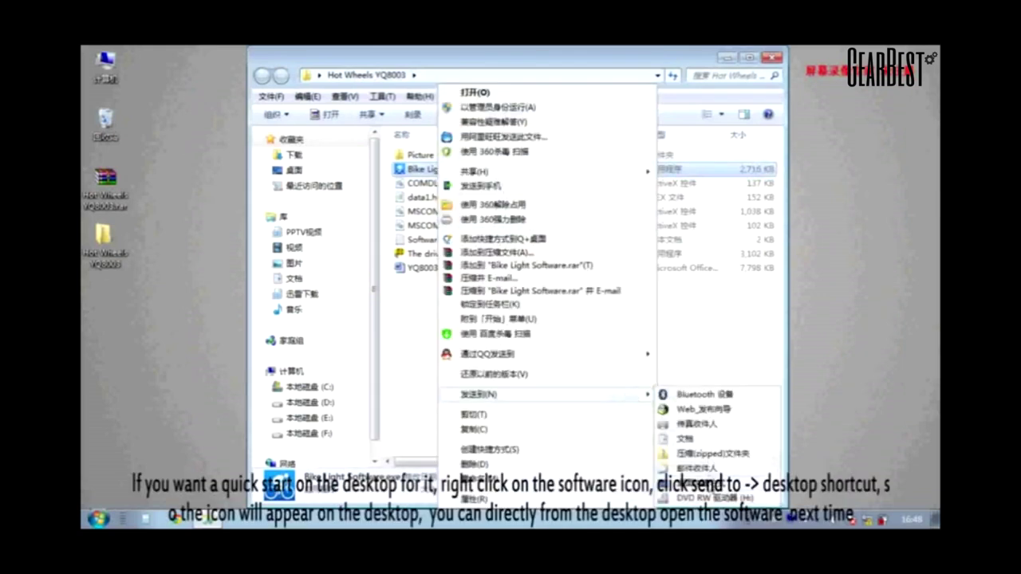
pyautogui.click(707, 483)
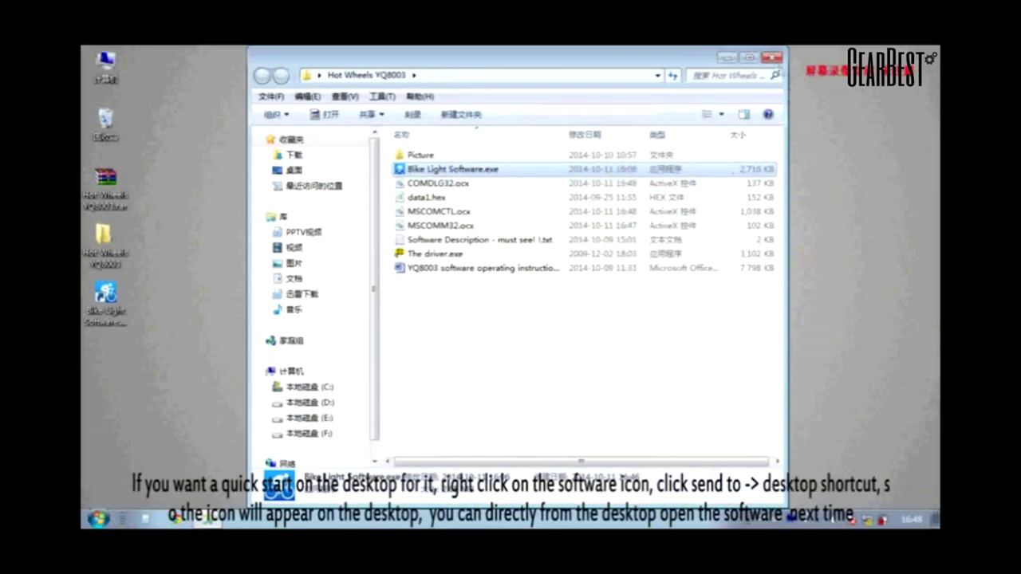
pyautogui.click(772, 60)
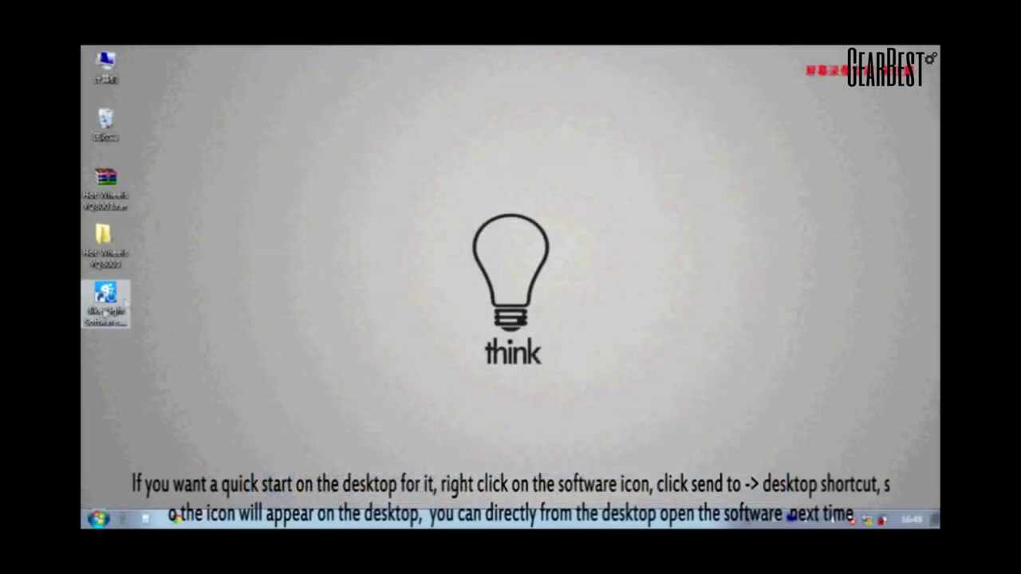
# - Launch Bike Light Software from its desktop shortcut and reposition its window so all controls are on screen
pyautogui.click(116, 302)
pyautogui.doubleClick(116, 301)
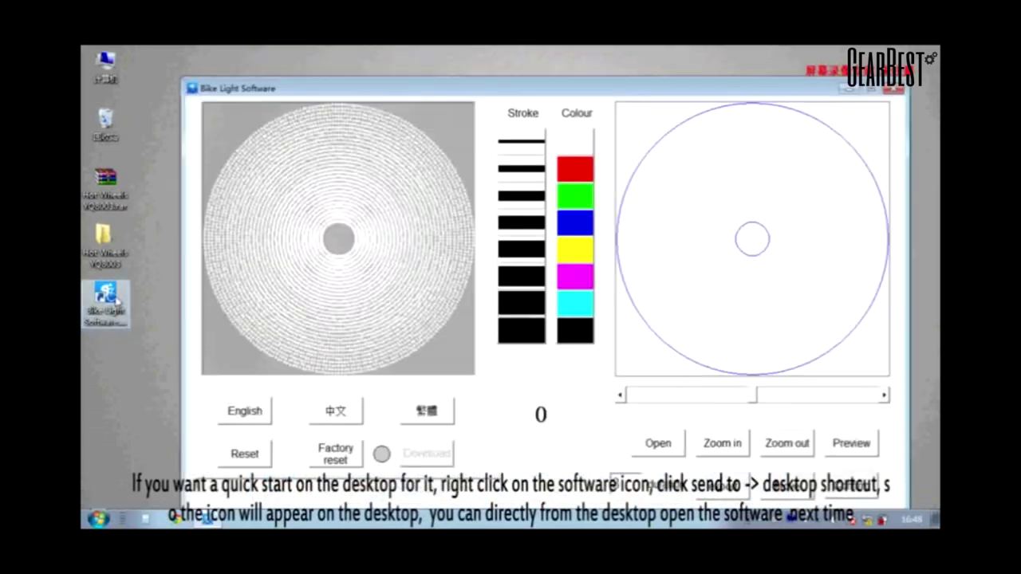
pyautogui.moveTo(522, 90); pyautogui.dragTo(501, 68)
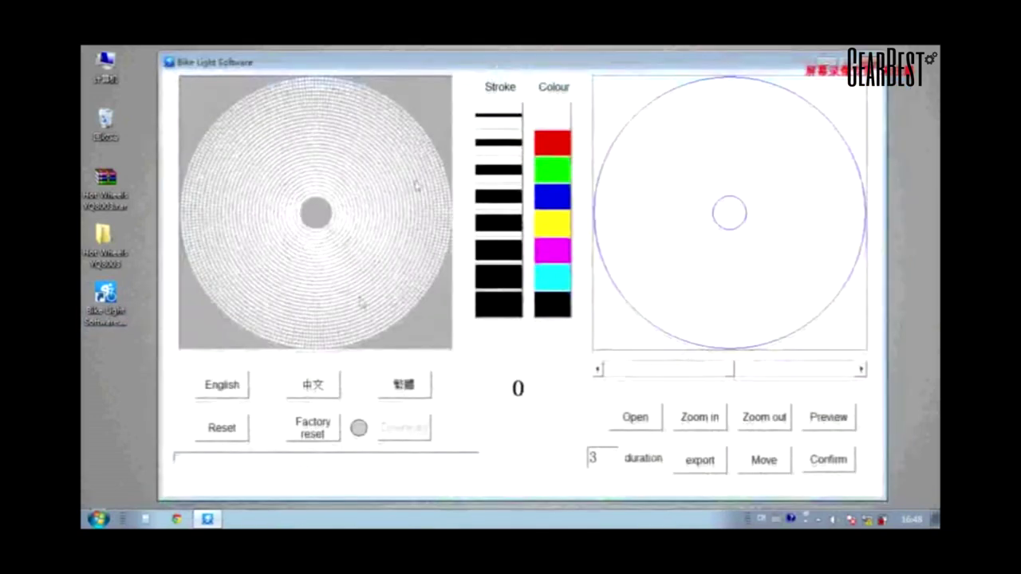
# - Switch the interface language to Simplified Chinese, Traditional Chinese and back to English
pyautogui.click(308, 386)
pyautogui.click(405, 381)
pyautogui.click(229, 389)
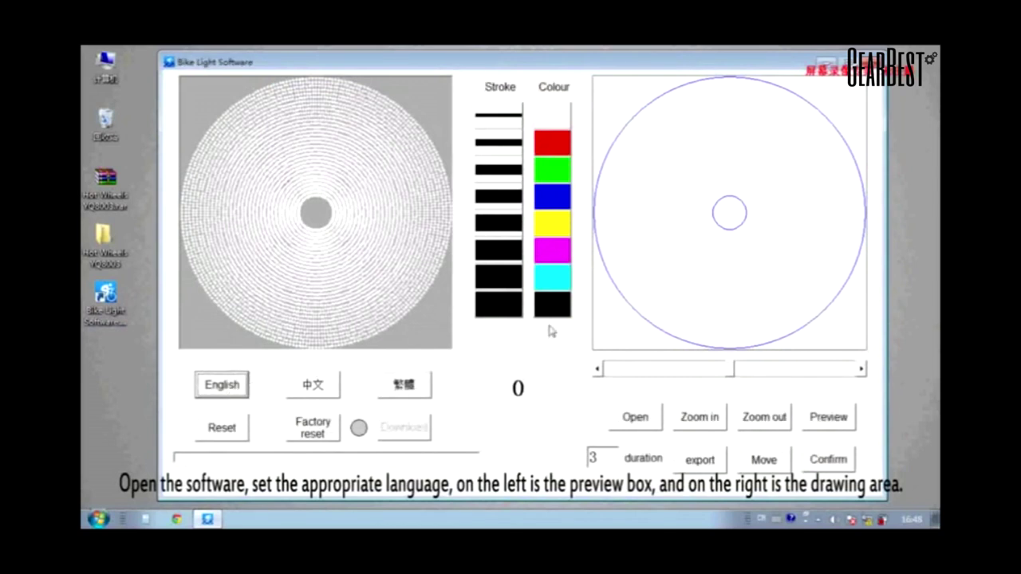
# - Draw four vertical cyan strokes of decreasing thickness and one thin magenta stroke in the circular drawing area
pyautogui.click(517, 300)
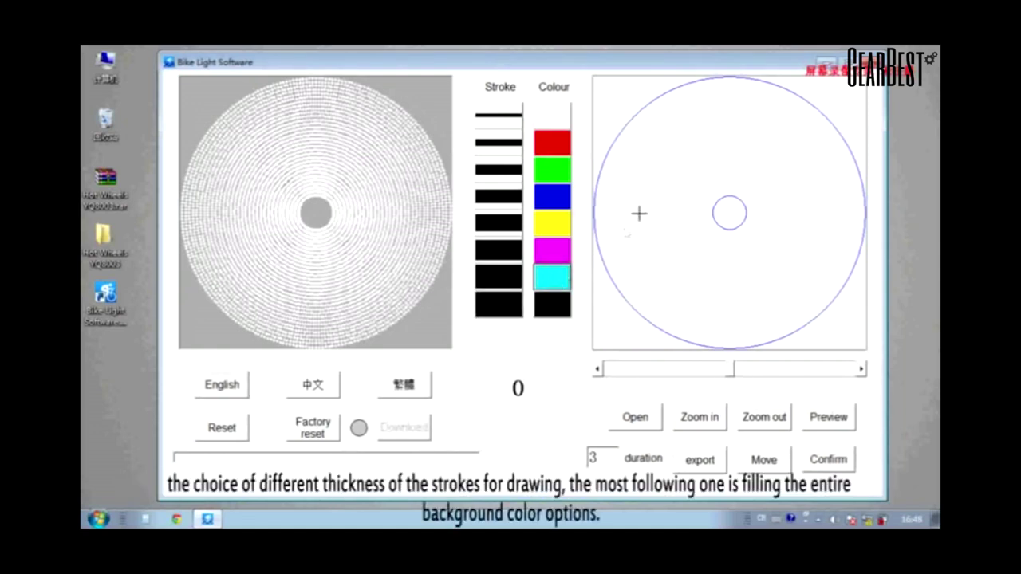
pyautogui.click(515, 276)
pyautogui.click(552, 276)
pyautogui.moveTo(685, 167); pyautogui.dragTo(663, 284)
pyautogui.click(508, 254)
pyautogui.moveTo(720, 174); pyautogui.dragTo(707, 262)
pyautogui.click(505, 226)
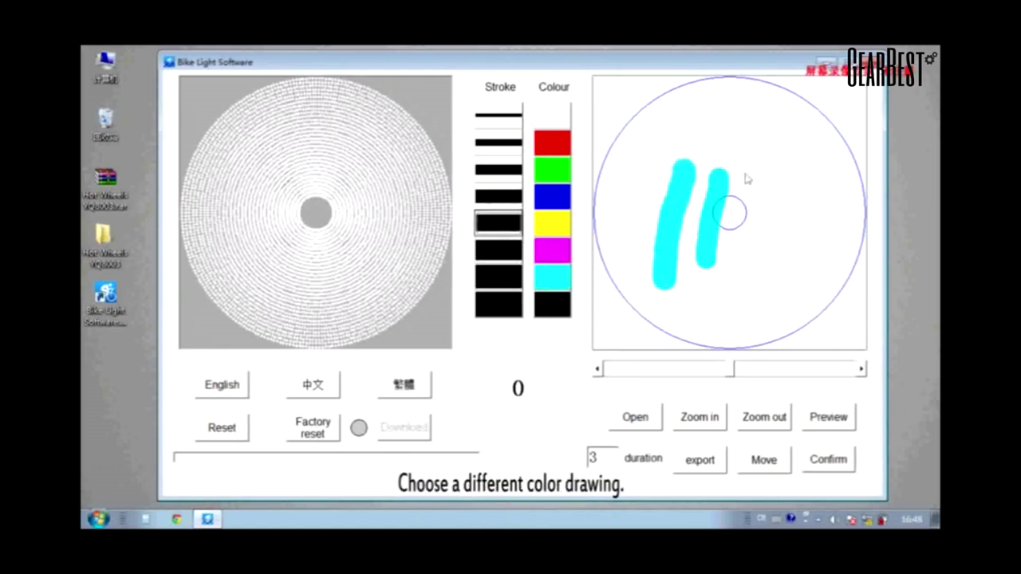
pyautogui.moveTo(773, 177); pyautogui.dragTo(755, 263)
pyautogui.click(502, 146)
pyautogui.moveTo(801, 176); pyautogui.dragTo(796, 260)
pyautogui.click(554, 253)
pyautogui.moveTo(628, 166); pyautogui.dragTo(621, 256)
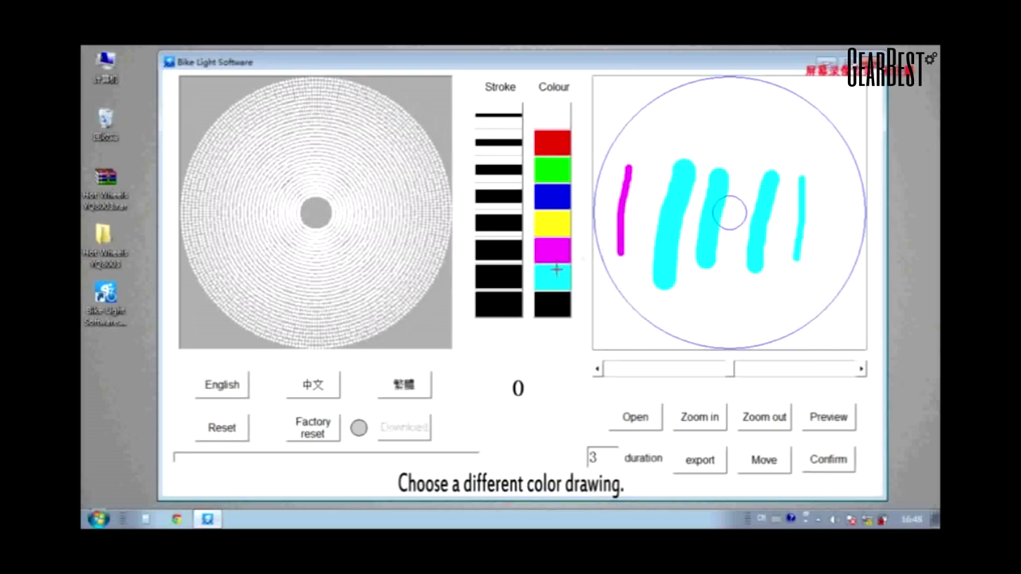
# - Fill the entire background of the drawing area with cyan
pyautogui.click(505, 307)
pyautogui.click(554, 281)
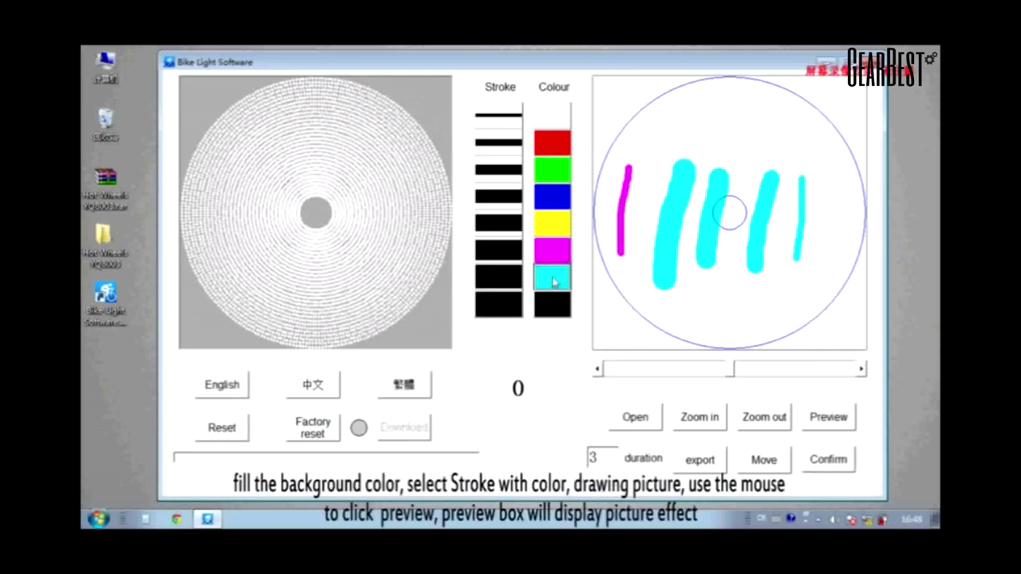
pyautogui.click(656, 249)
# - Draw a thick blue 1 and a thick magenta 2 on either side of the wheel's hub
pyautogui.click(503, 255)
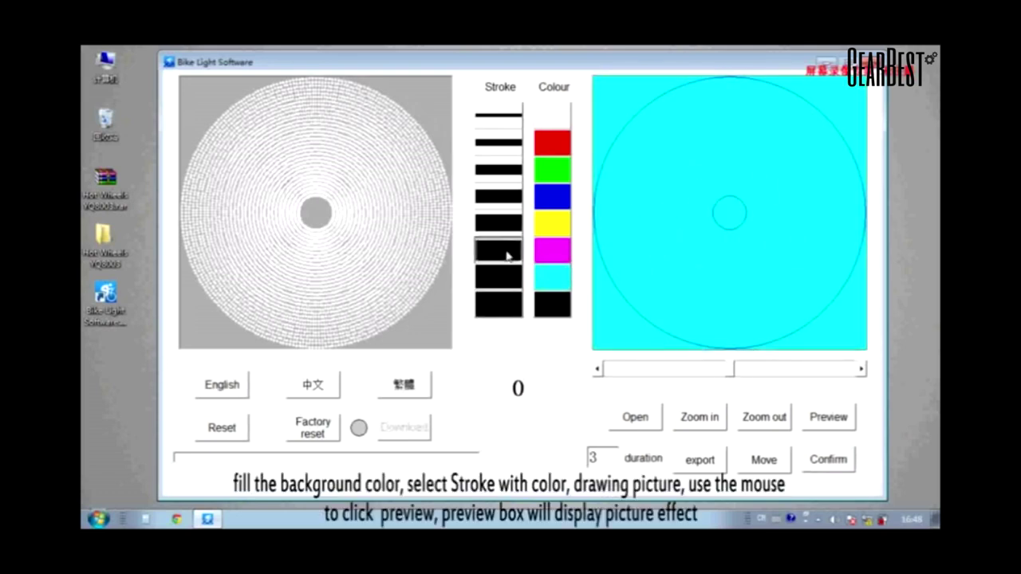
pyautogui.click(554, 197)
pyautogui.moveTo(667, 151); pyautogui.dragTo(662, 281)
pyautogui.click(552, 255)
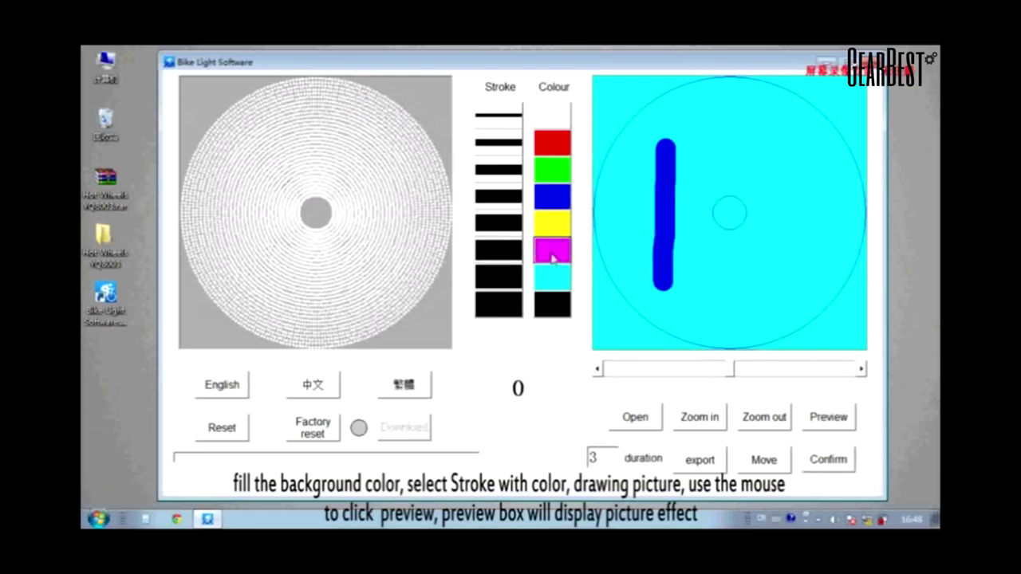
pyautogui.moveTo(750, 165)
pyautogui.mouseDown()
pyautogui.moveTo(789, 154)
pyautogui.moveTo(786, 233)
pyautogui.moveTo(724, 286)
pyautogui.moveTo(830, 288)
pyautogui.mouseUp()
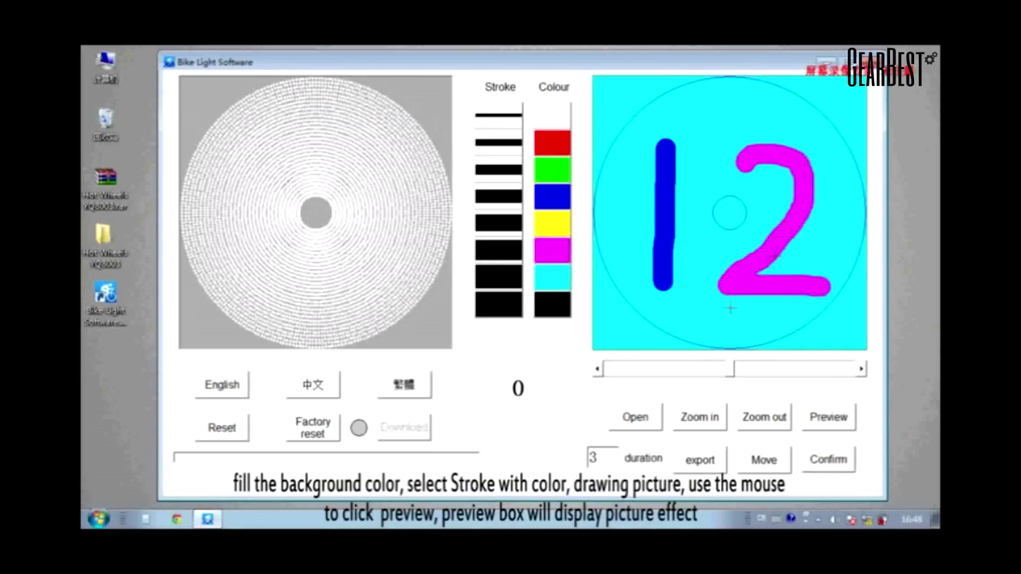
# - Preview the drawn 12 design on the wheel and confirm it as the first picture
pyautogui.click(834, 418)
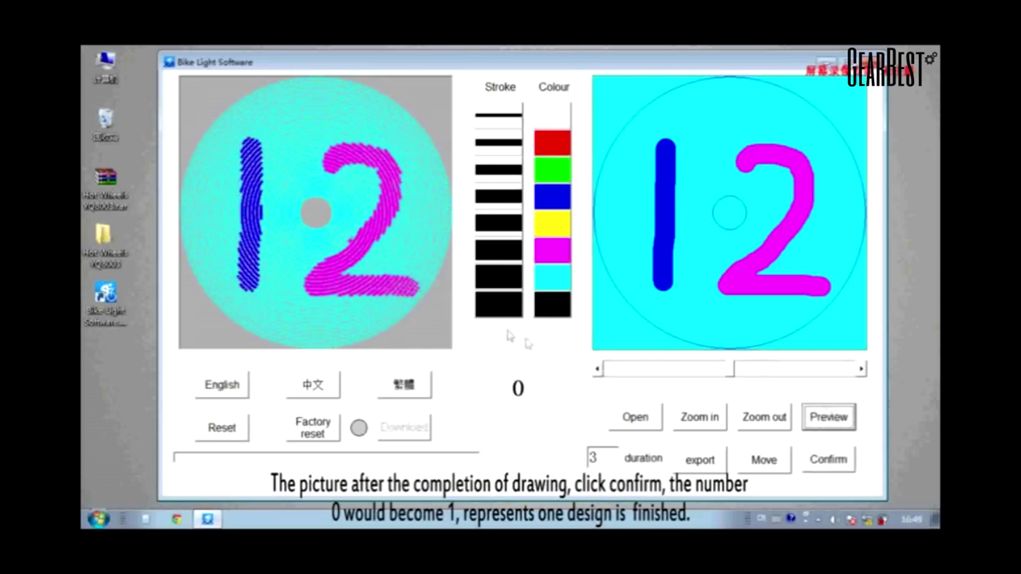
pyautogui.click(830, 460)
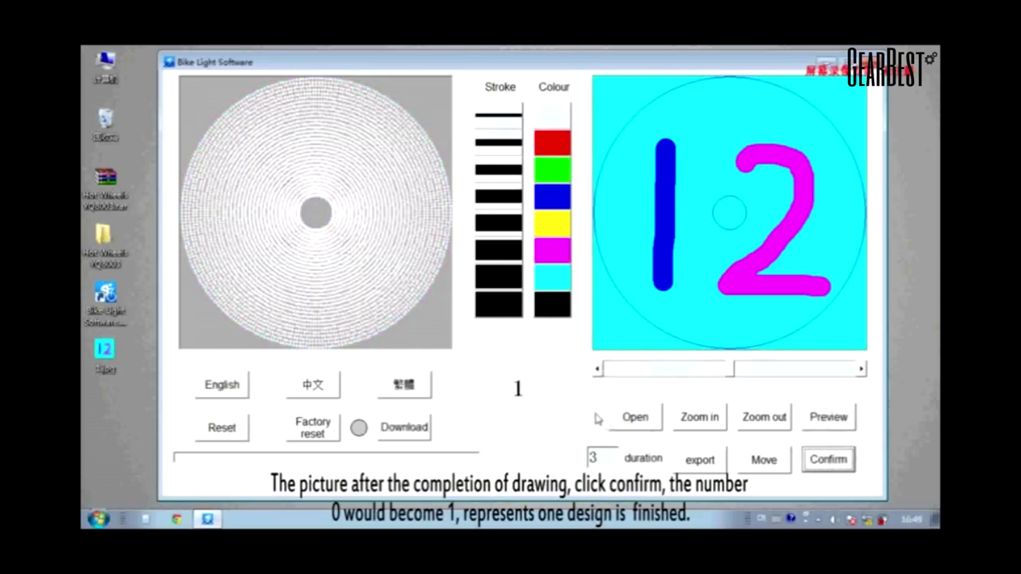
# - Load the Mario picture 12.jpg from the Picture folder inside Hot Wheels YQ8003 into the drawing area
pyautogui.click(635, 419)
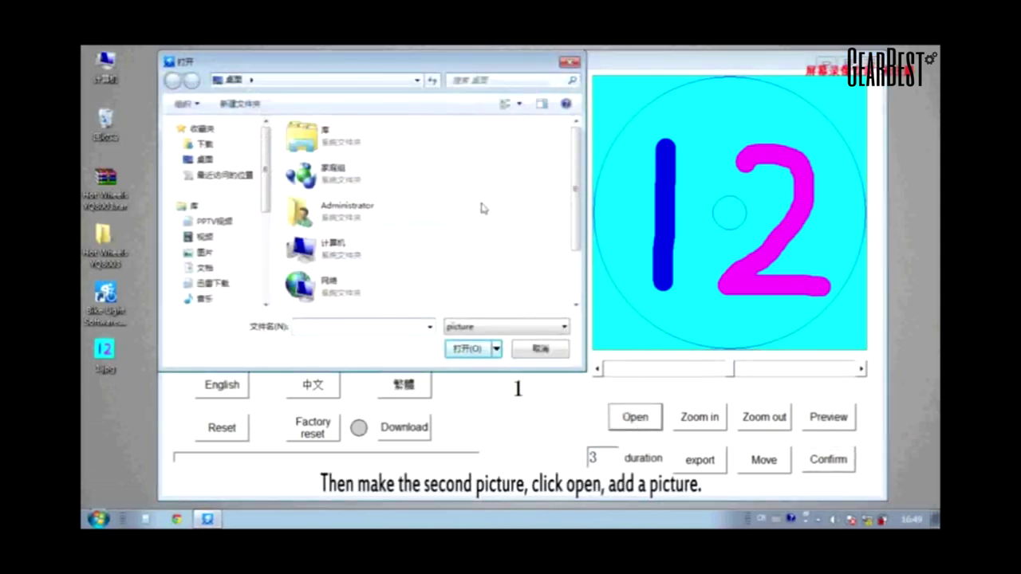
pyautogui.scroll(-3, 482, 209)
pyautogui.doubleClick(383, 249)
pyautogui.doubleClick(352, 148)
pyautogui.moveTo(576, 189); pyautogui.dragTo(576, 231)
pyautogui.click(533, 209)
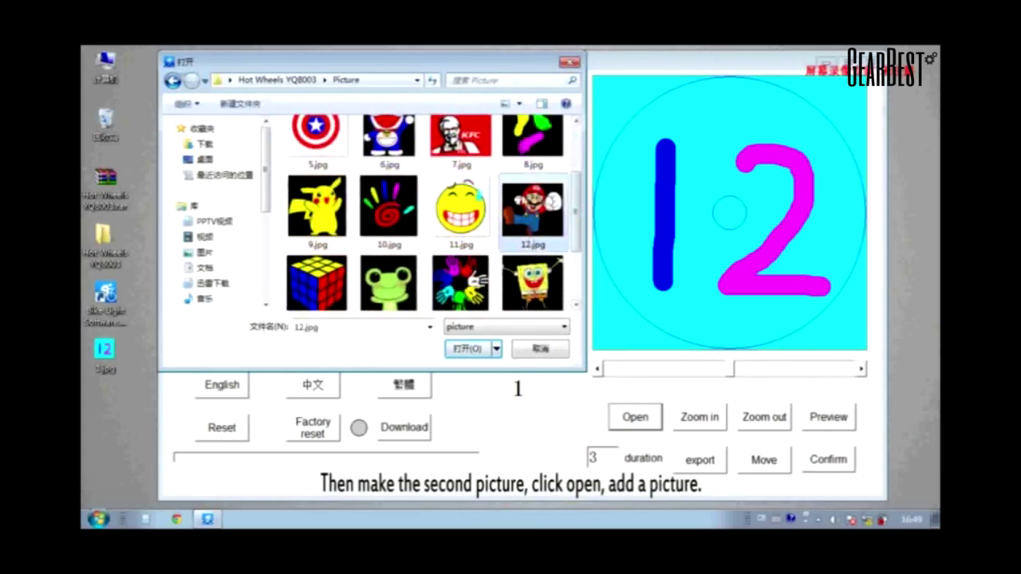
pyautogui.click(469, 348)
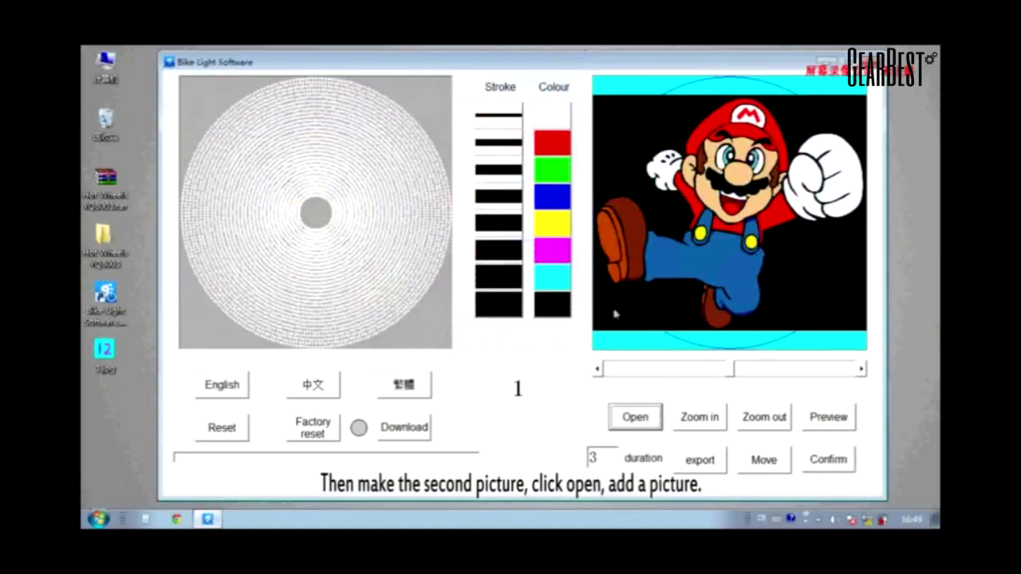
# - Adjust the Mario picture's size and position within the wheel circle, and preview it on the wheel
pyautogui.click(698, 417)
pyautogui.click(750, 418)
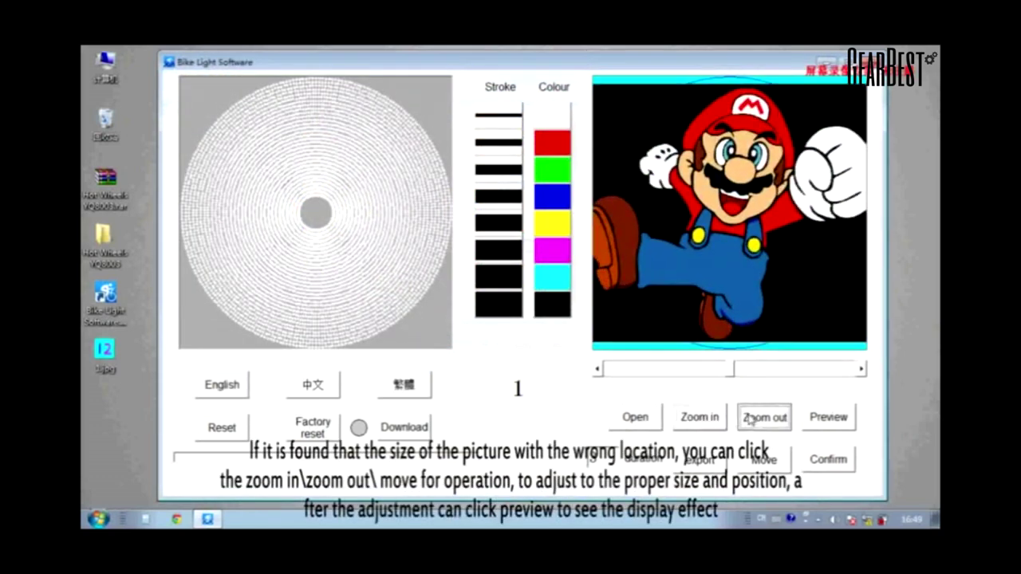
pyautogui.click(750, 419)
pyautogui.moveTo(691, 213); pyautogui.dragTo(731, 206)
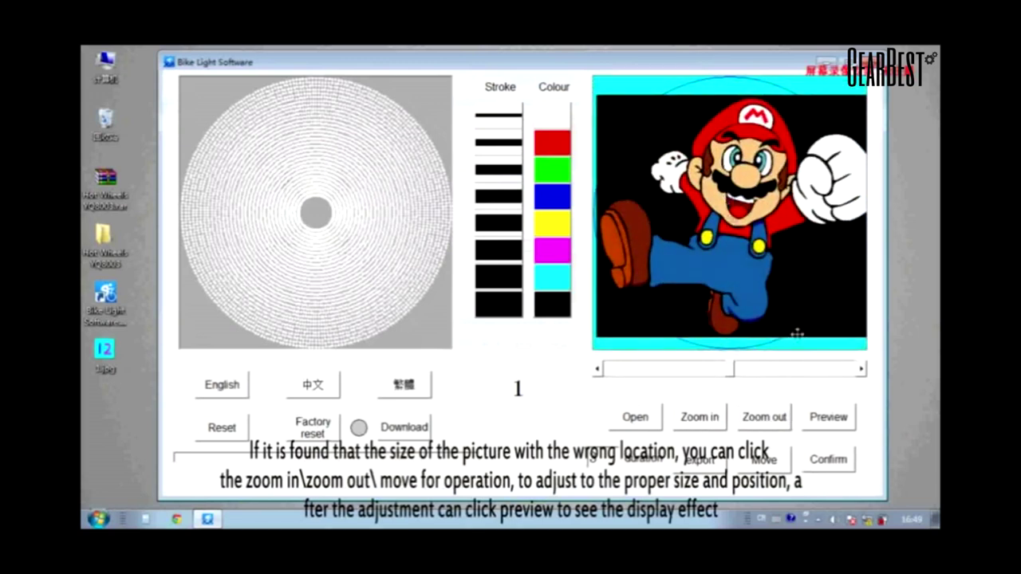
pyautogui.click(829, 417)
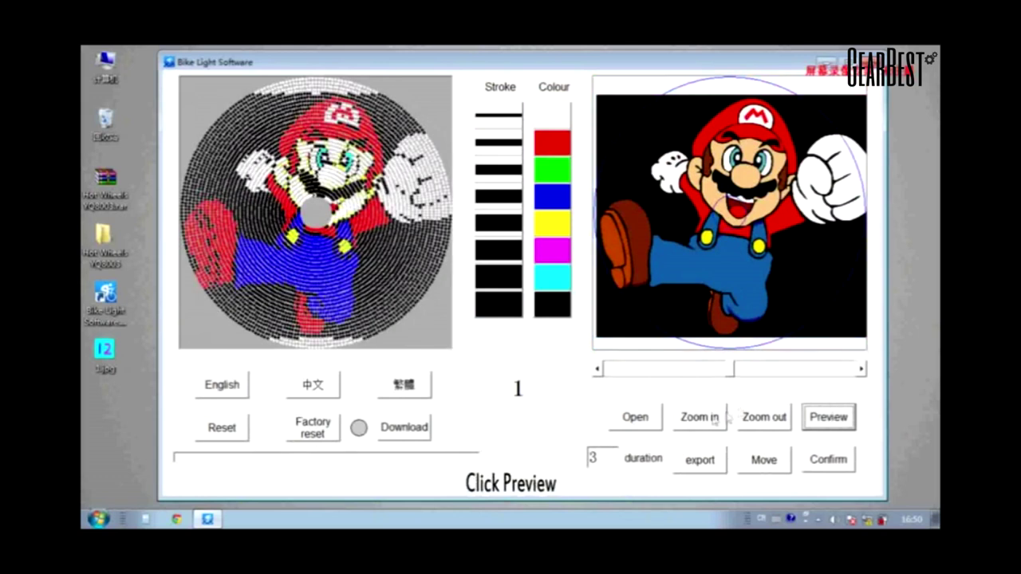
# - Shrink the Mario picture slightly, reposition it so the whole raised fist fits inside the wheel circle, and refresh the wheel preview
pyautogui.click(759, 417)
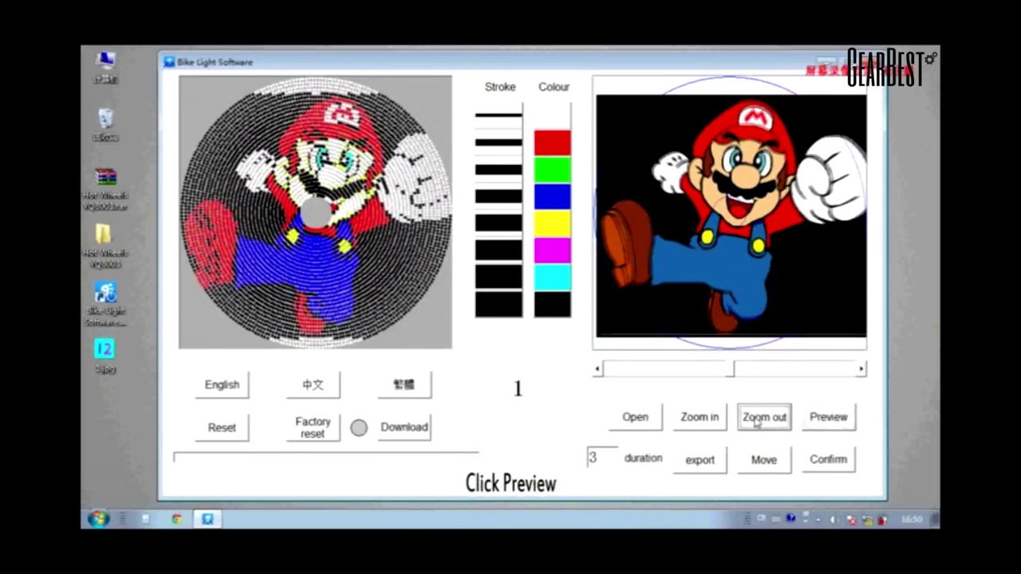
pyautogui.moveTo(754, 287)
pyautogui.mouseDown()
pyautogui.moveTo(734, 279)
pyautogui.moveTo(757, 277)
pyautogui.mouseUp()
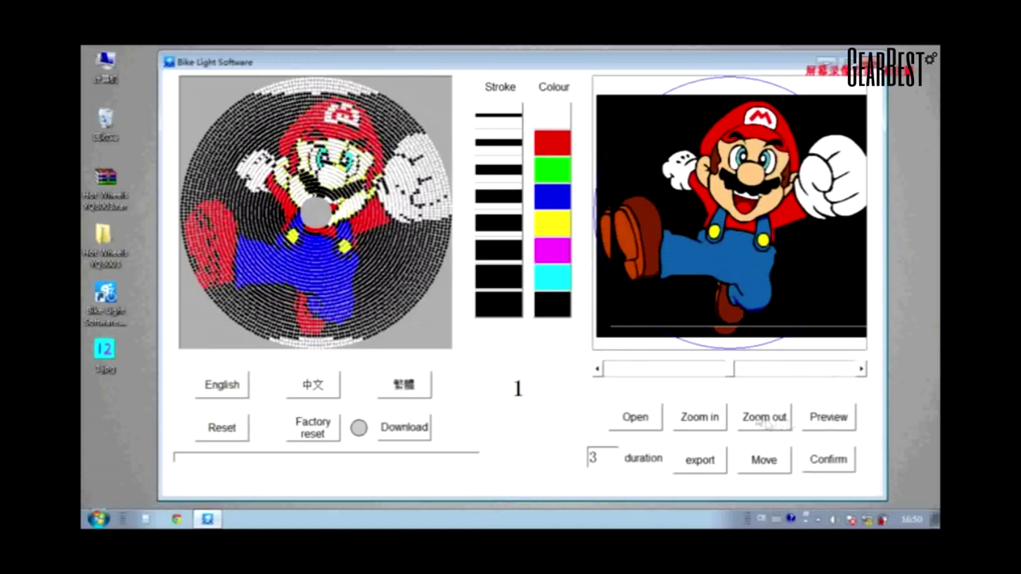
pyautogui.click(699, 417)
pyautogui.click(829, 418)
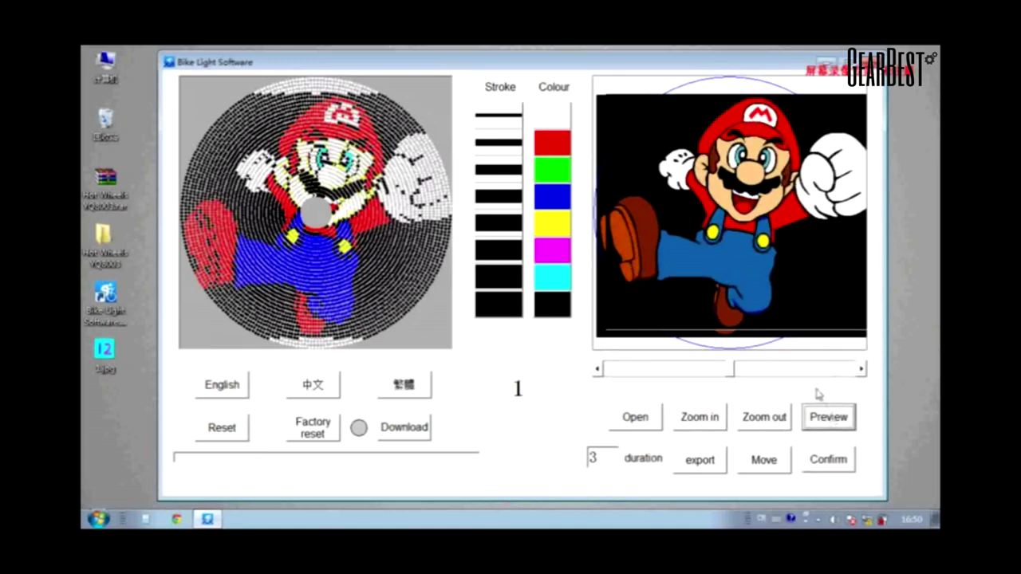
pyautogui.click(764, 461)
pyautogui.moveTo(750, 296); pyautogui.dragTo(742, 298)
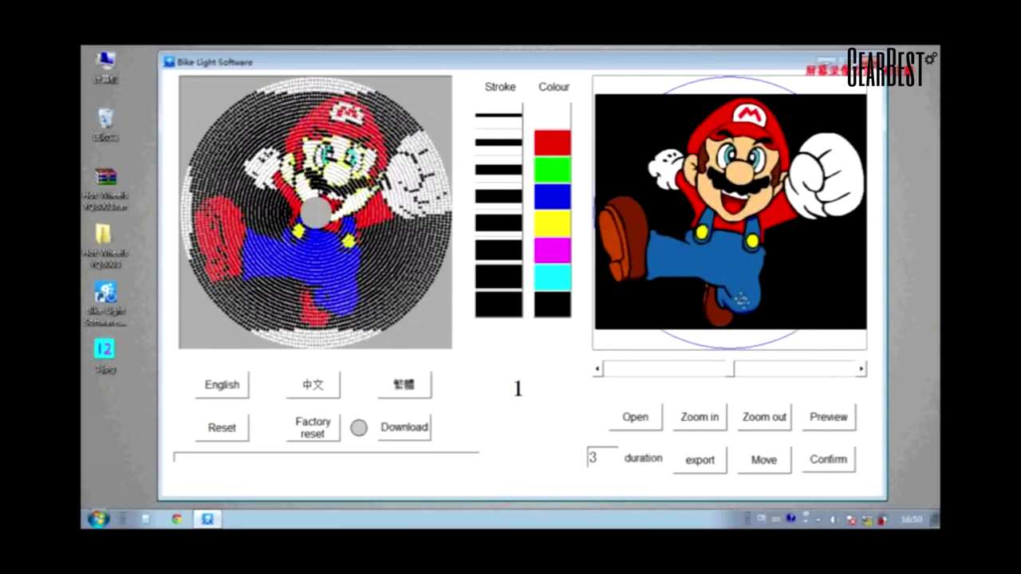
pyautogui.click(826, 422)
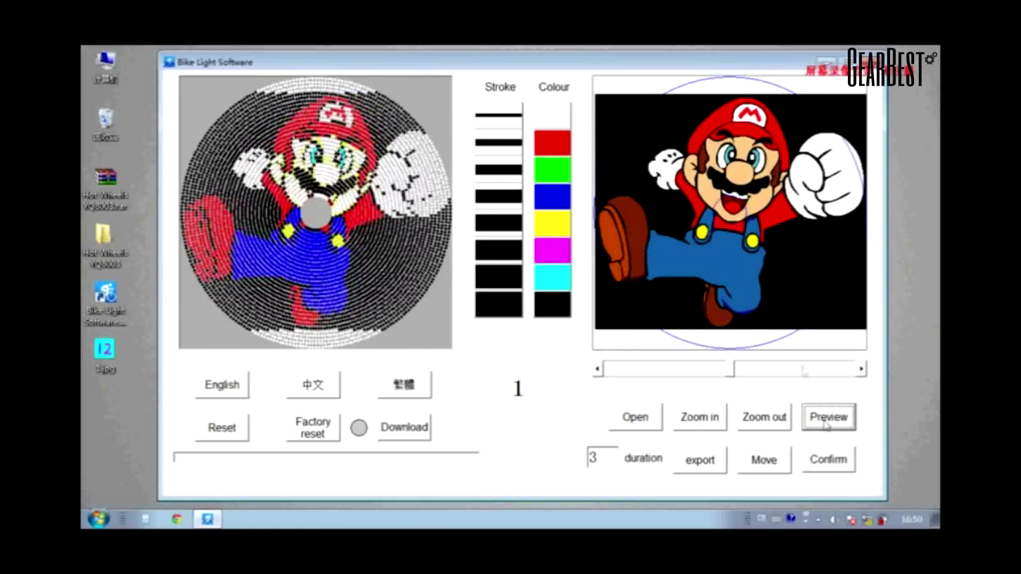
# - Paint the white areas below and above the Mario picture black and preview the result on the wheel
pyautogui.click(552, 304)
pyautogui.moveTo(634, 315)
pyautogui.mouseDown()
pyautogui.moveTo(598, 337)
pyautogui.moveTo(764, 340)
pyautogui.mouseUp()
pyautogui.moveTo(793, 336)
pyautogui.mouseDown()
pyautogui.moveTo(668, 346)
pyautogui.moveTo(792, 349)
pyautogui.moveTo(857, 335)
pyautogui.mouseUp()
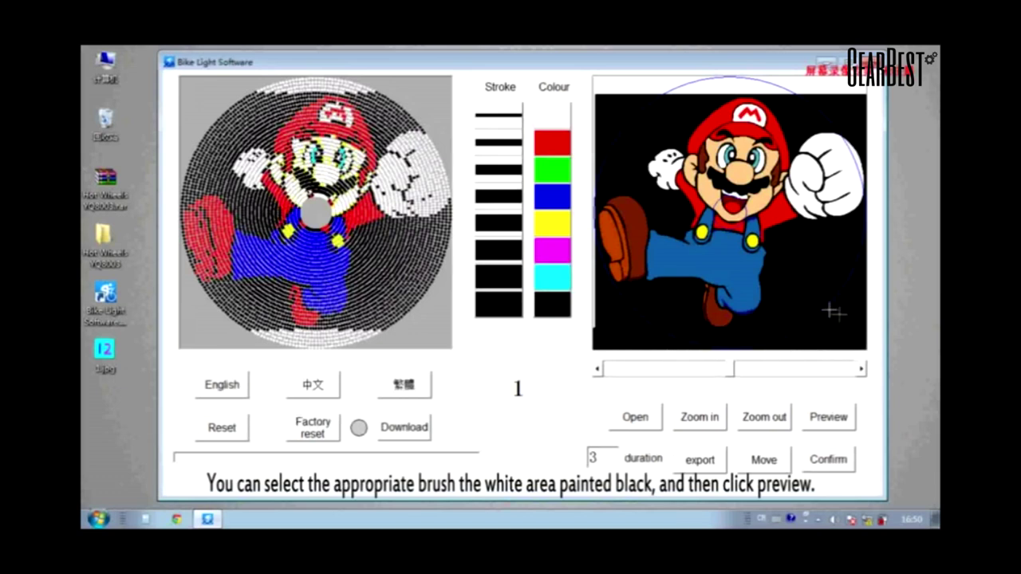
pyautogui.moveTo(607, 98)
pyautogui.mouseDown()
pyautogui.moveTo(597, 80)
pyautogui.moveTo(859, 83)
pyautogui.mouseUp()
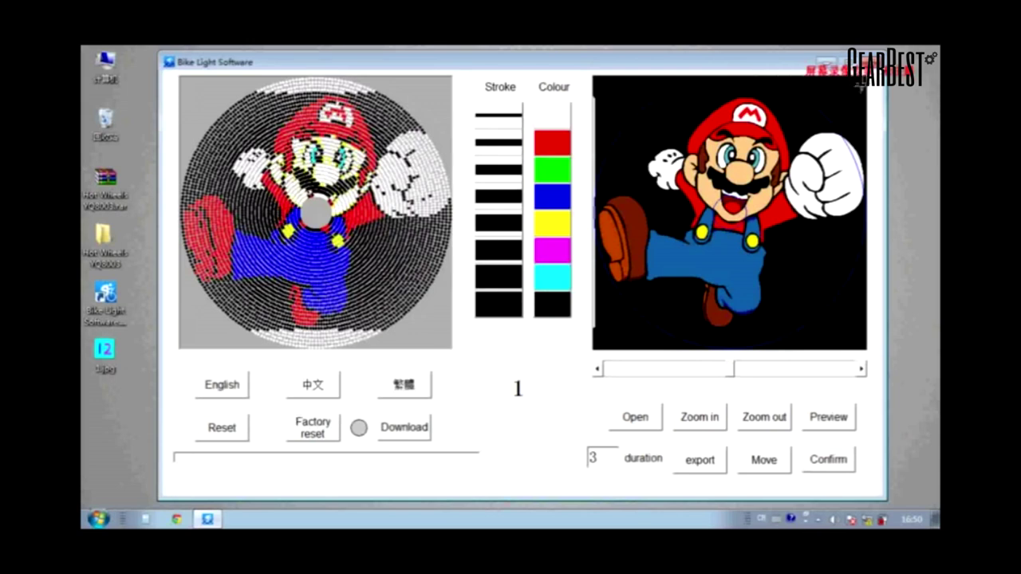
pyautogui.click(830, 419)
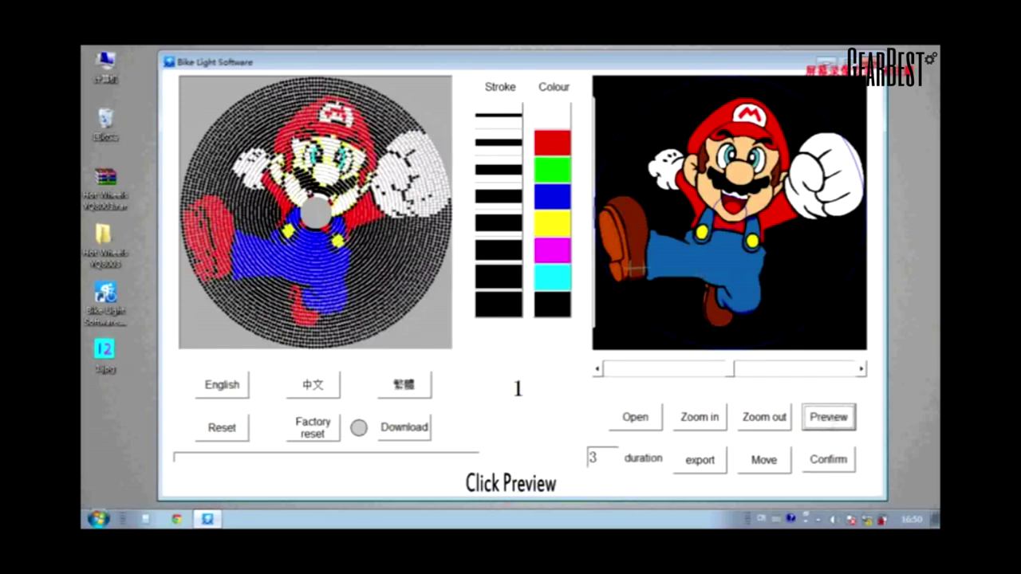
# - Try lower and higher colour adjustments for the Mario picture, previewing each, and settle slightly above the middle for a yellow face and blue overalls
pyautogui.moveTo(734, 367); pyautogui.dragTo(713, 368)
pyautogui.click(829, 417)
pyautogui.click(825, 421)
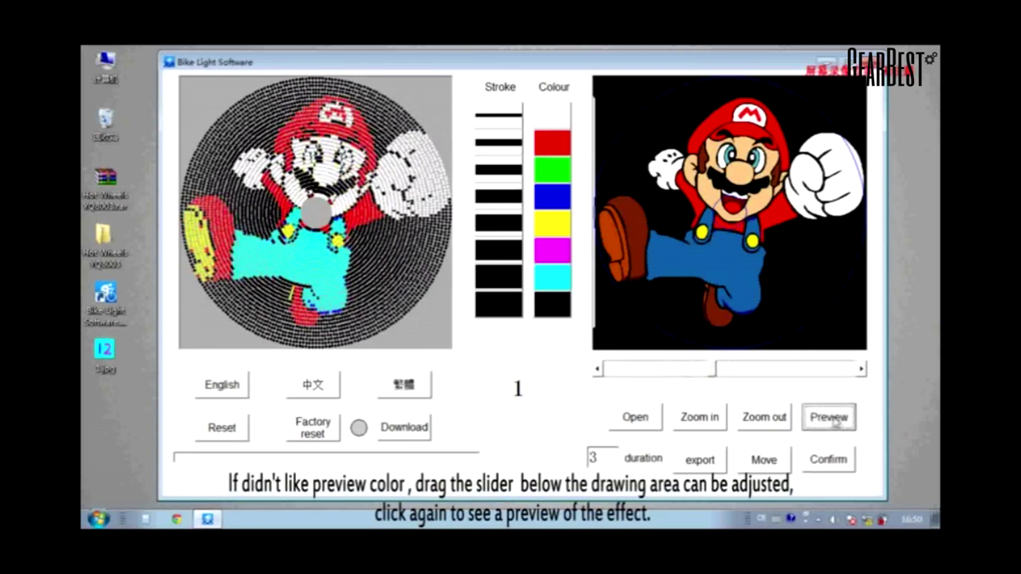
pyautogui.click(794, 373)
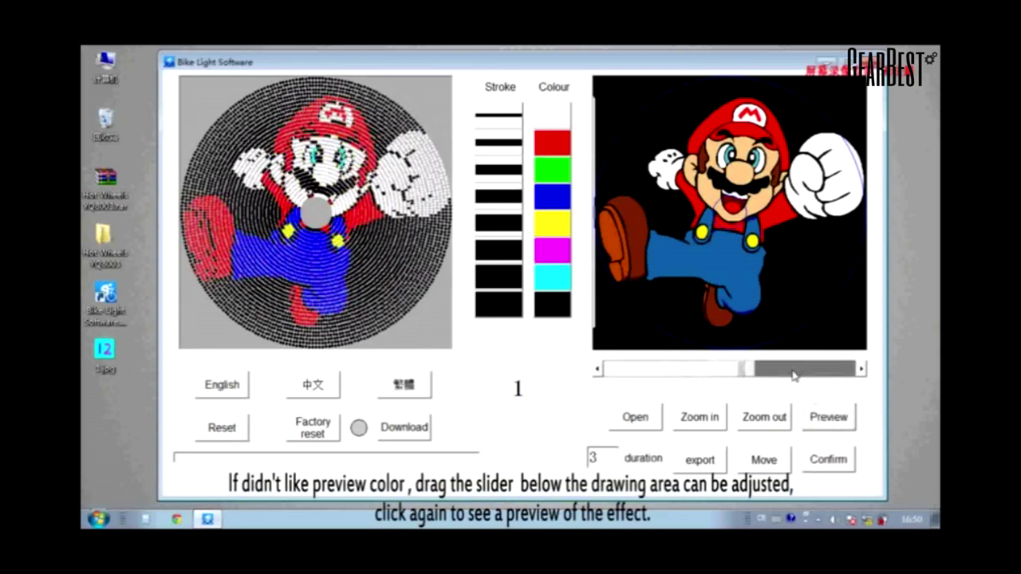
pyautogui.click(826, 422)
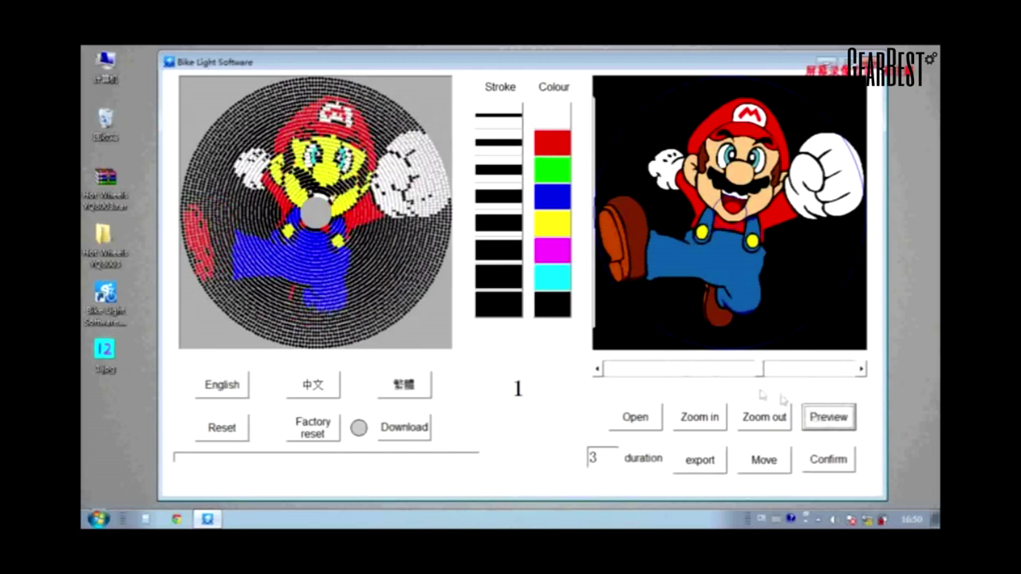
pyautogui.click(746, 369)
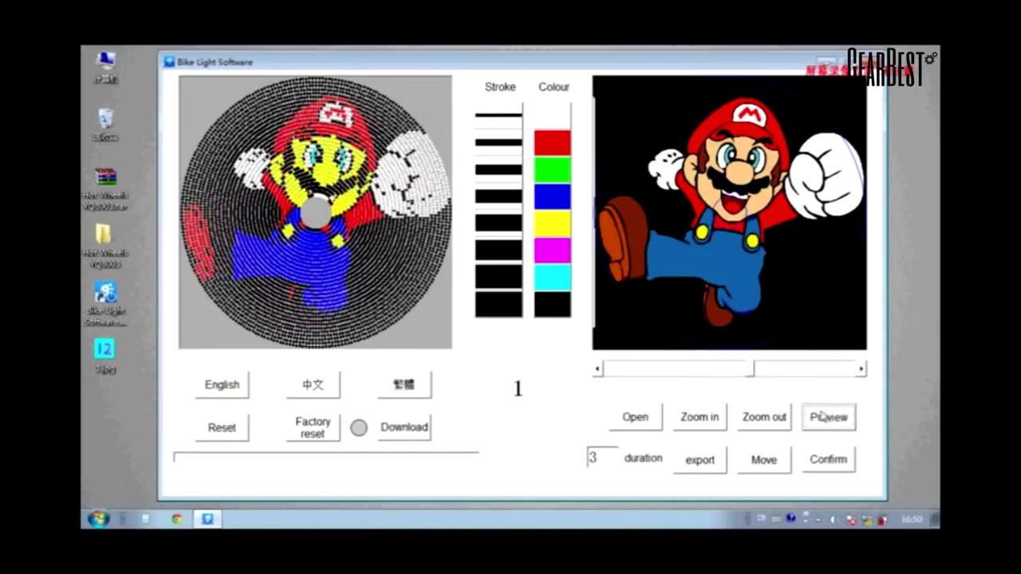
pyautogui.click(798, 373)
pyautogui.click(835, 420)
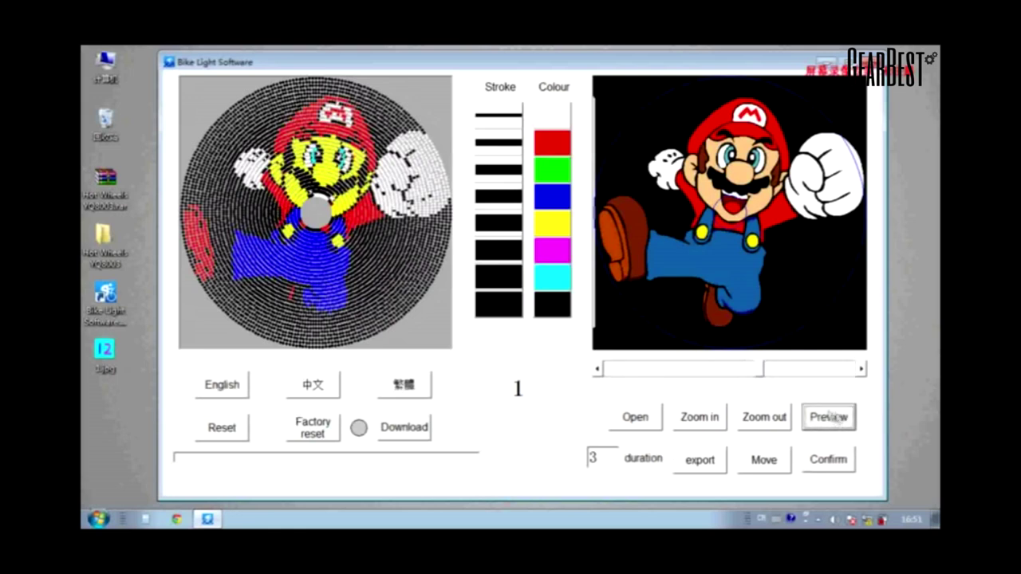
pyautogui.click(742, 370)
pyautogui.click(832, 419)
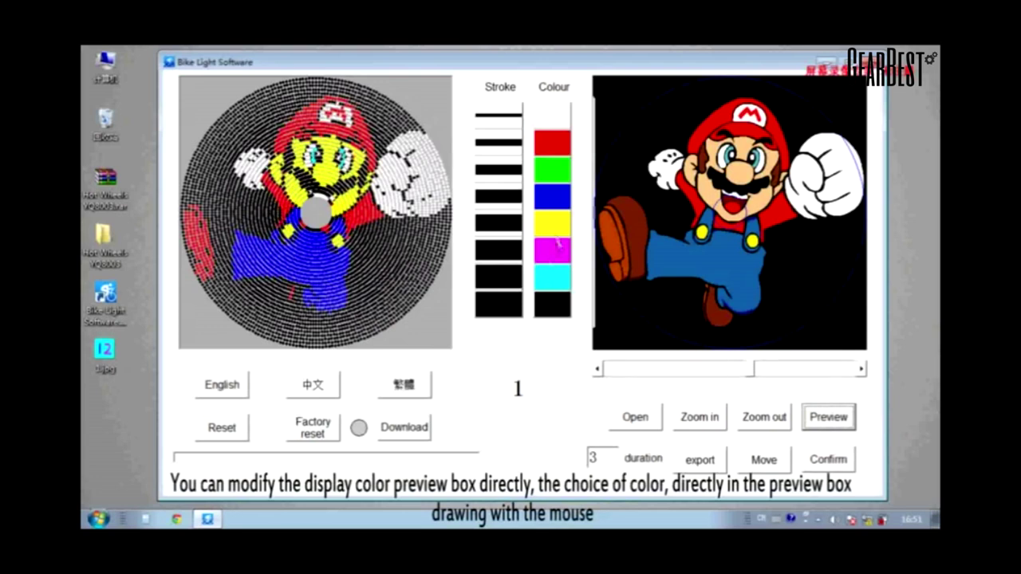
# - Confirm the Mario design as the second picture and set the duration to 5
pyautogui.click(551, 309)
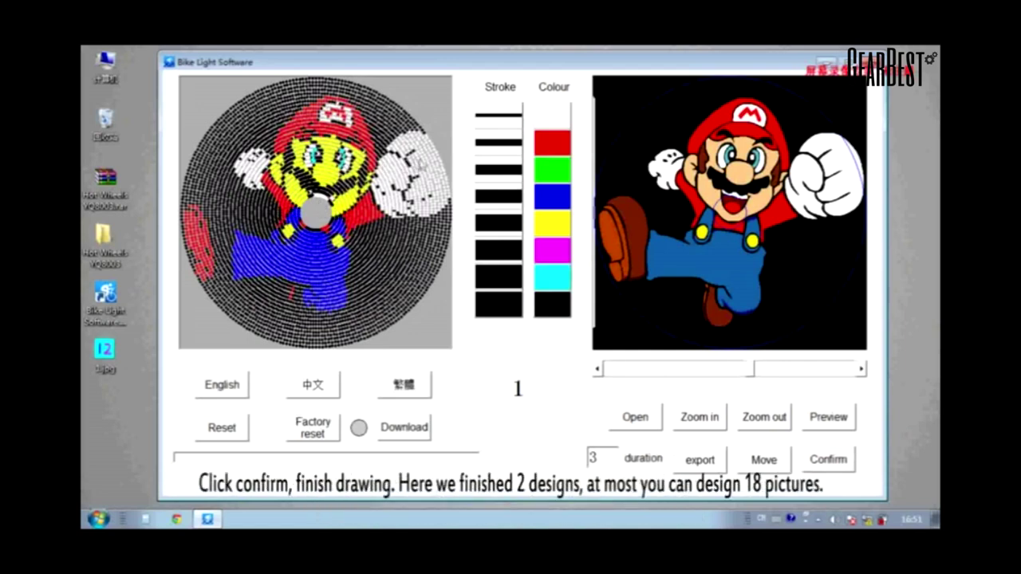
pyautogui.click(832, 460)
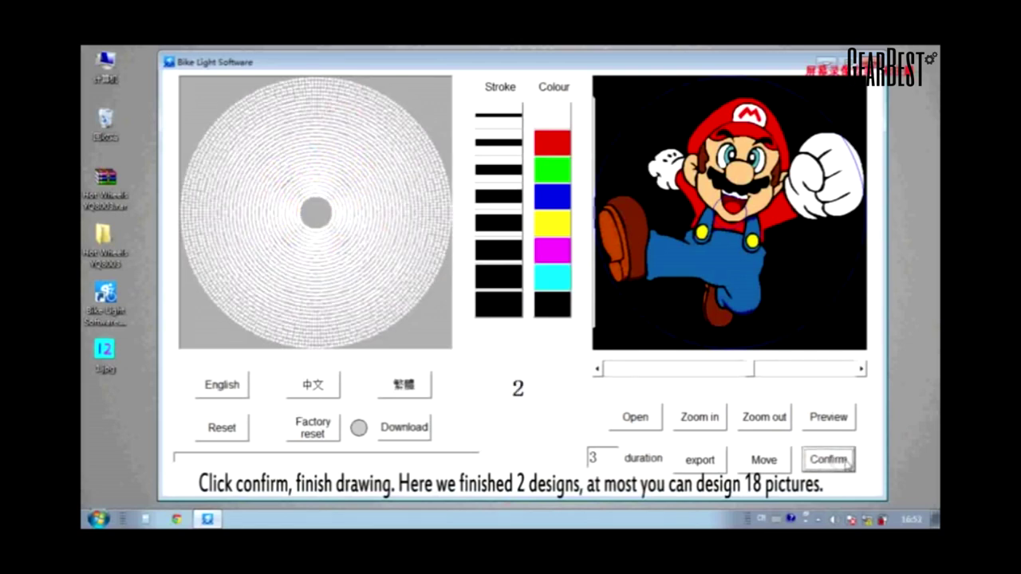
pyautogui.moveTo(613, 457); pyautogui.dragTo(577, 461)
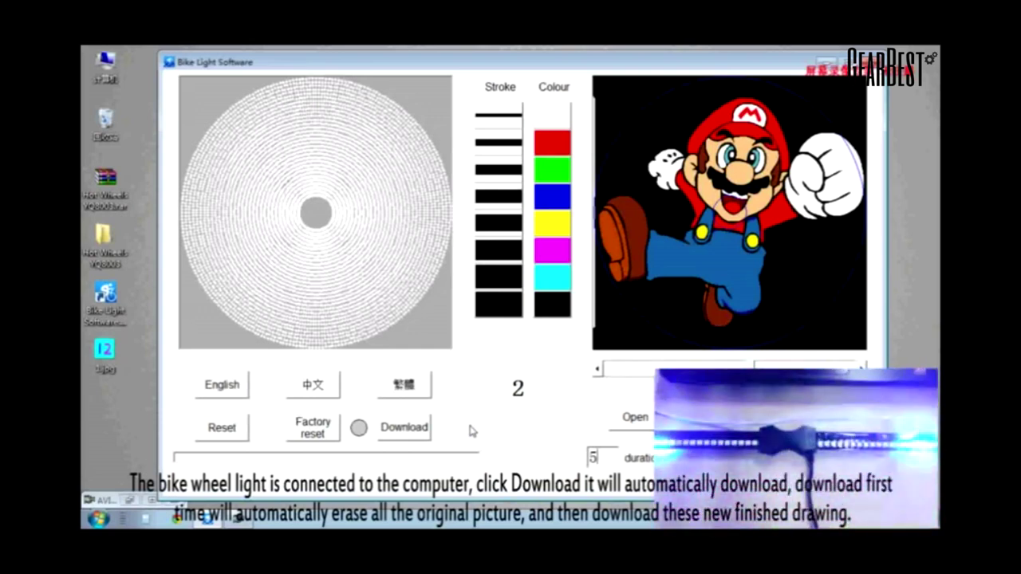
# - Download the two confirmed pictures to the connected wheel light, then stop a repeat download and start it again
pyautogui.click(410, 433)
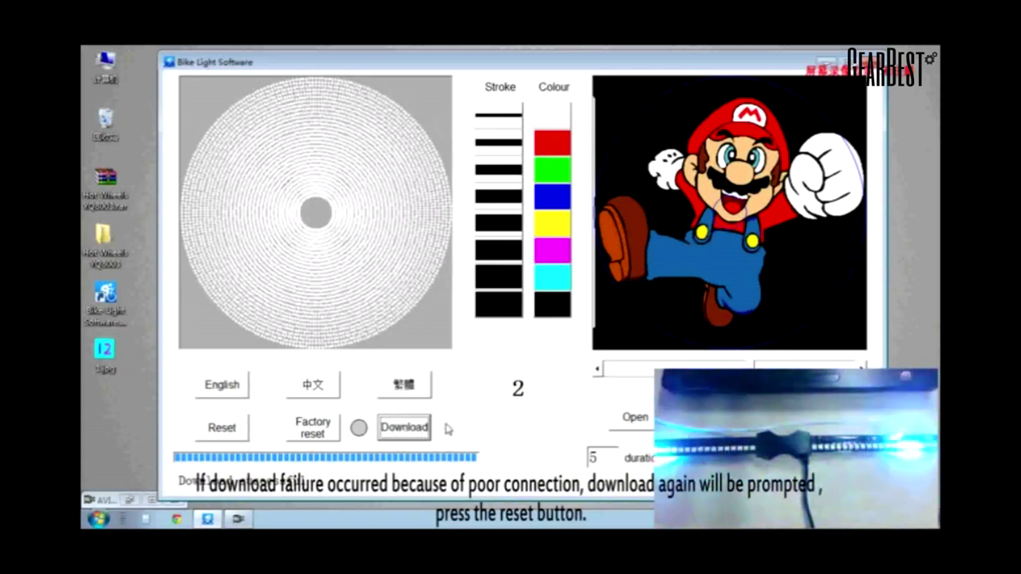
pyautogui.click(403, 428)
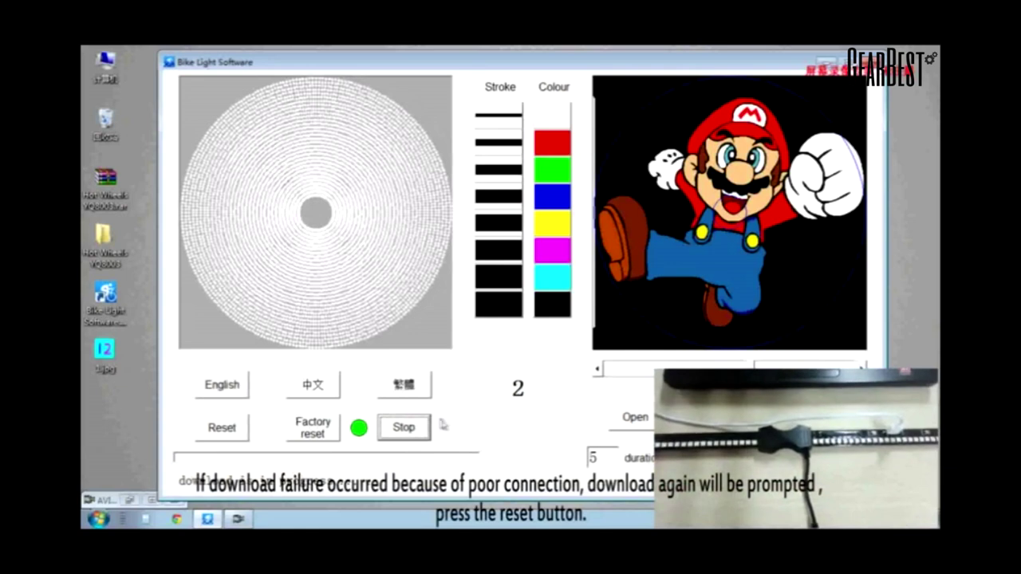
pyautogui.click(403, 427)
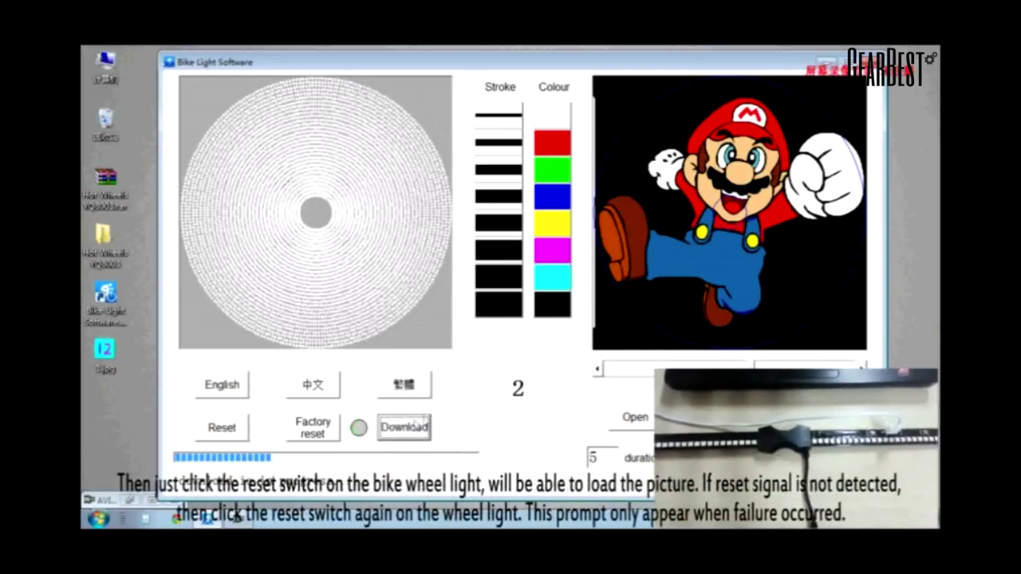
pyautogui.click(416, 430)
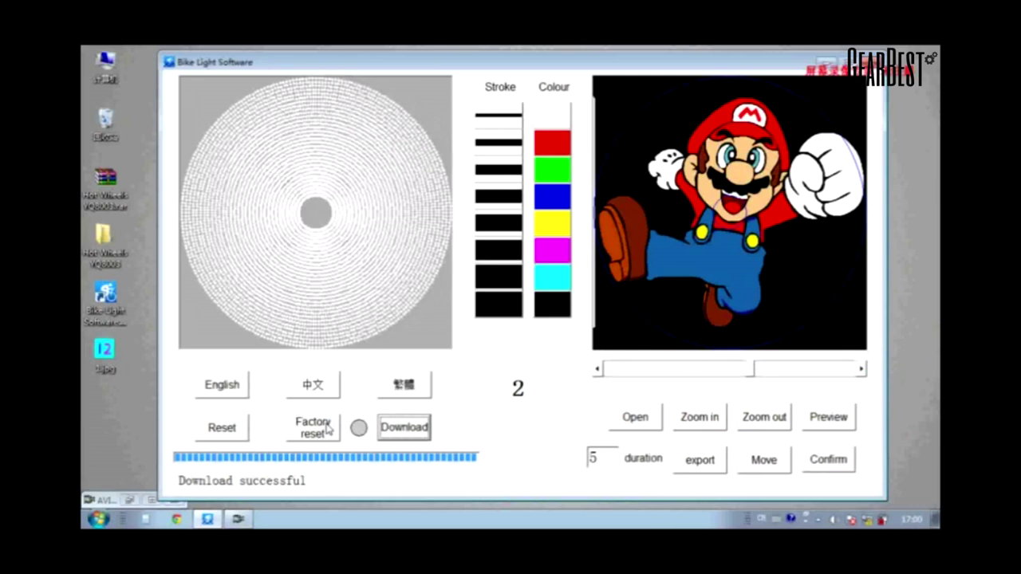
# - Reset the picture set and run a factory reset to load the original 18 pictures onto the wheel light
pyautogui.click(224, 430)
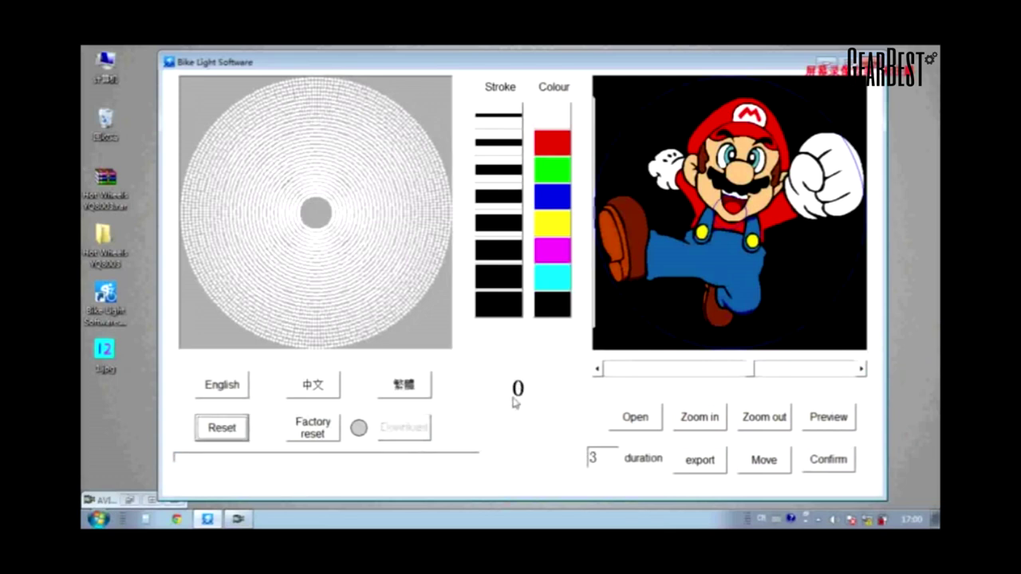
pyautogui.click(330, 439)
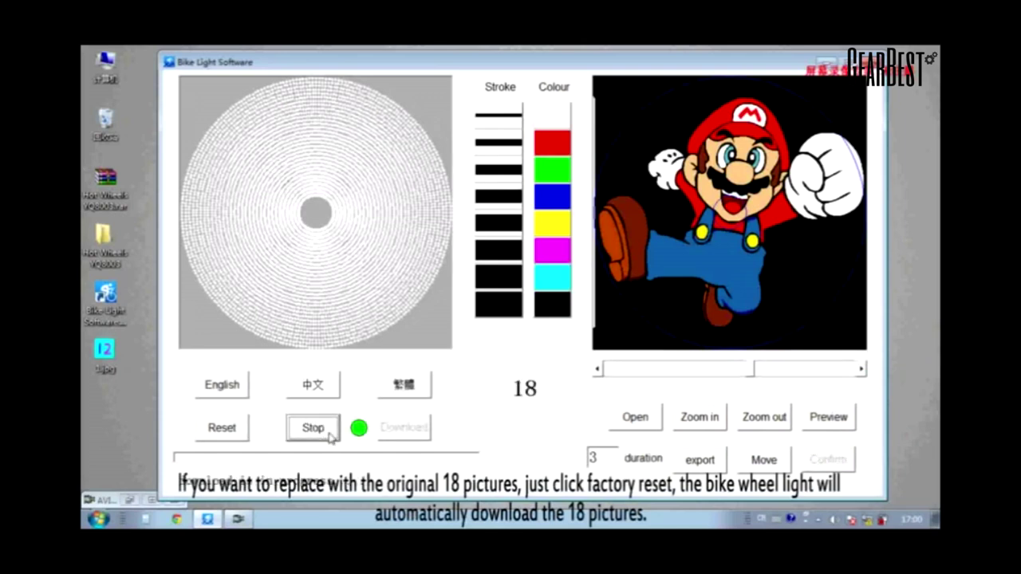